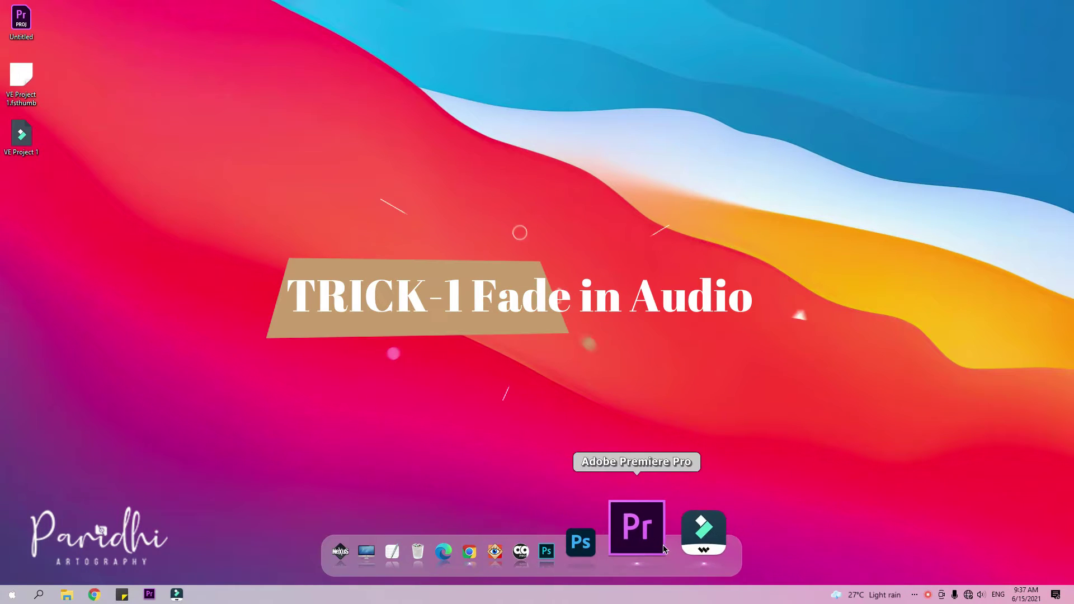
Step: Launch Adobe Premiere Pro with the project holding the Battery_Stuff audio clip
left_click(649, 538)
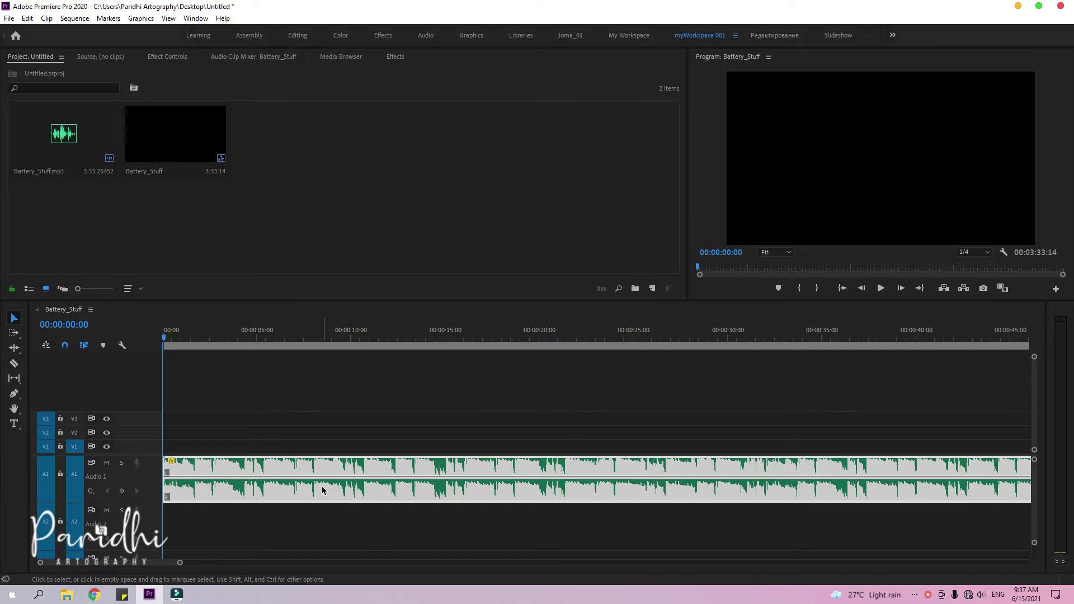
Step: Play a few seconds of the Battery_Stuff music on the timeline
left_click(254, 472)
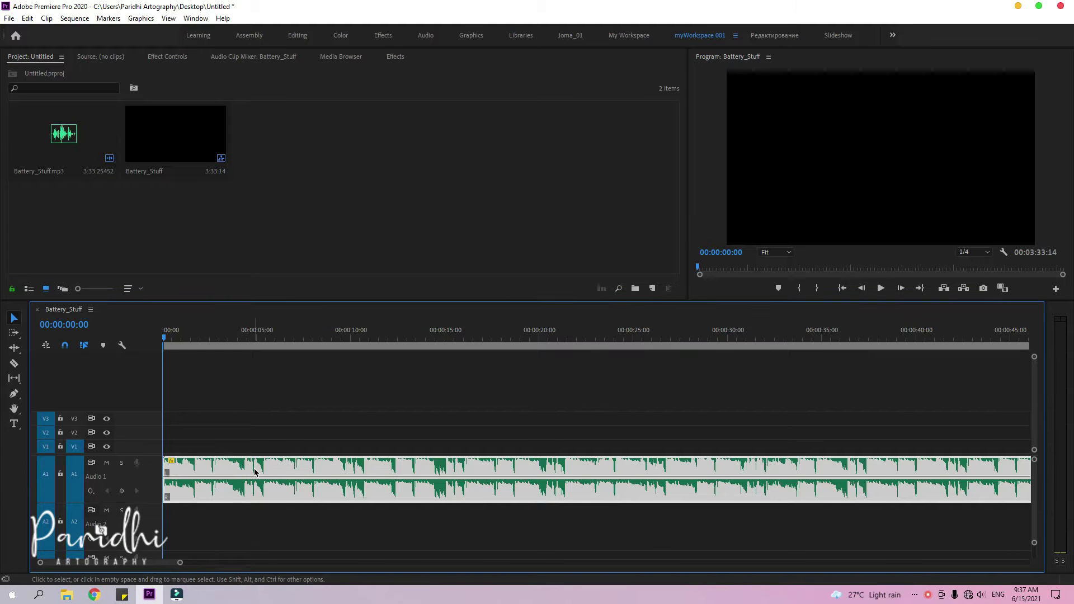
key("space")
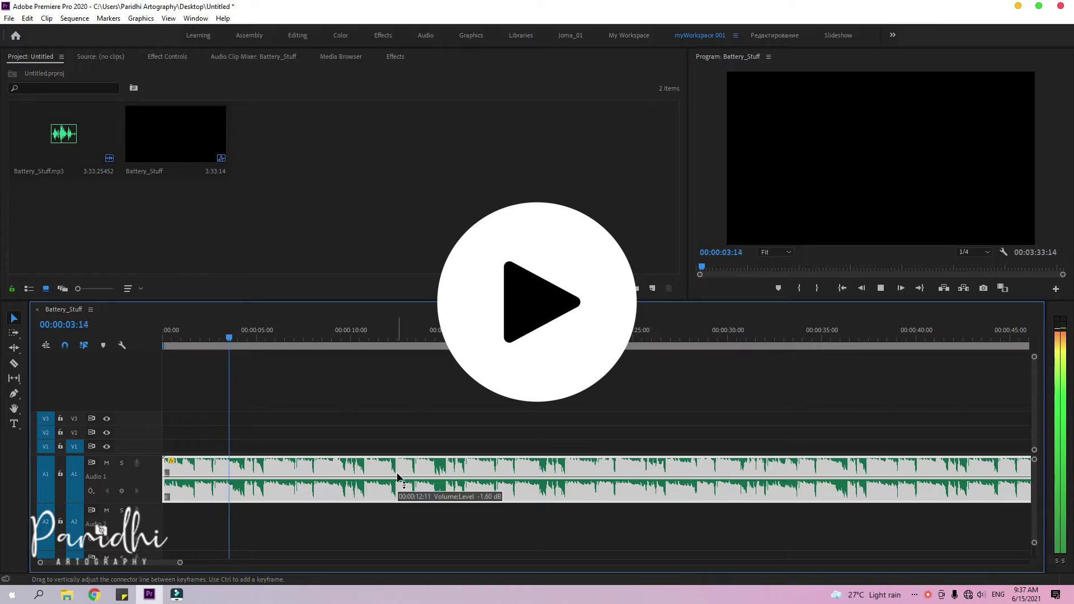
key("space")
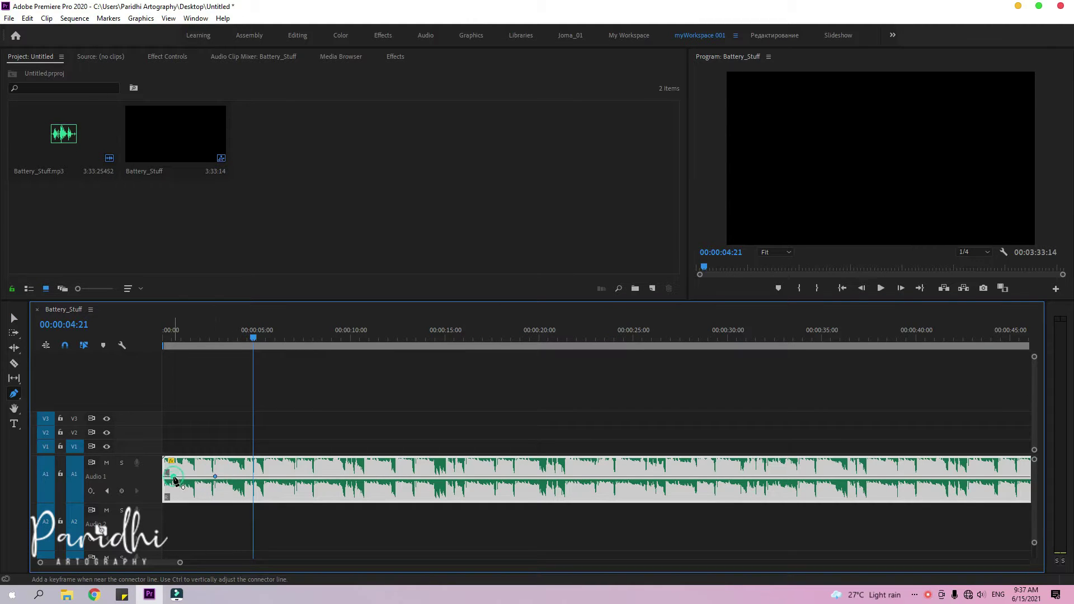
Step: Add A1 volume keyframes: start at -oo dB, 3.6 dB near six seconds, dips near ten and later
left_click_drag(167, 477, 167, 497)
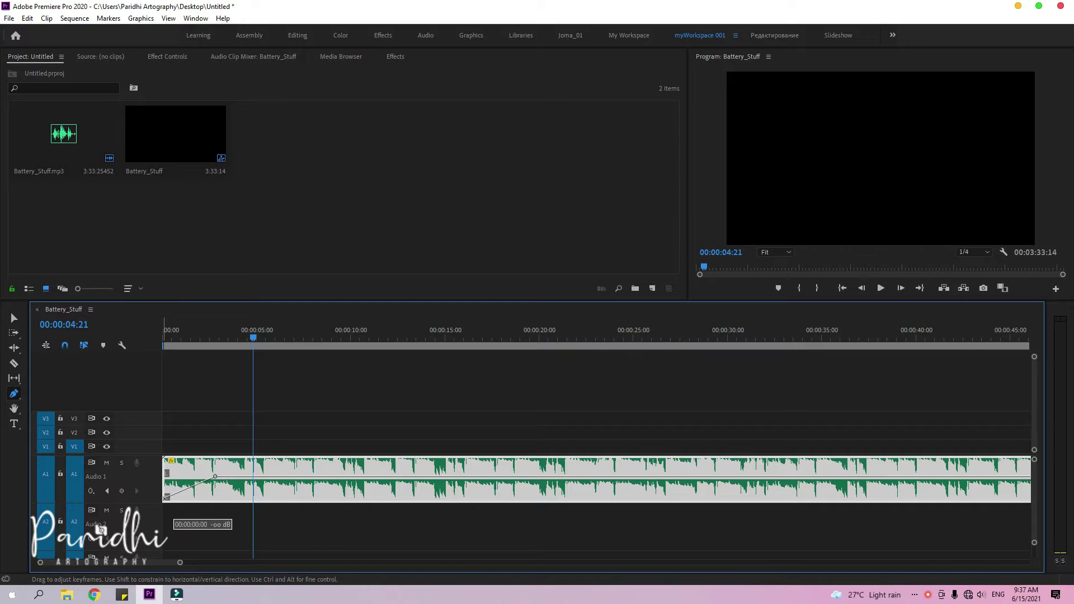
left_click(480, 478)
left_click(533, 478)
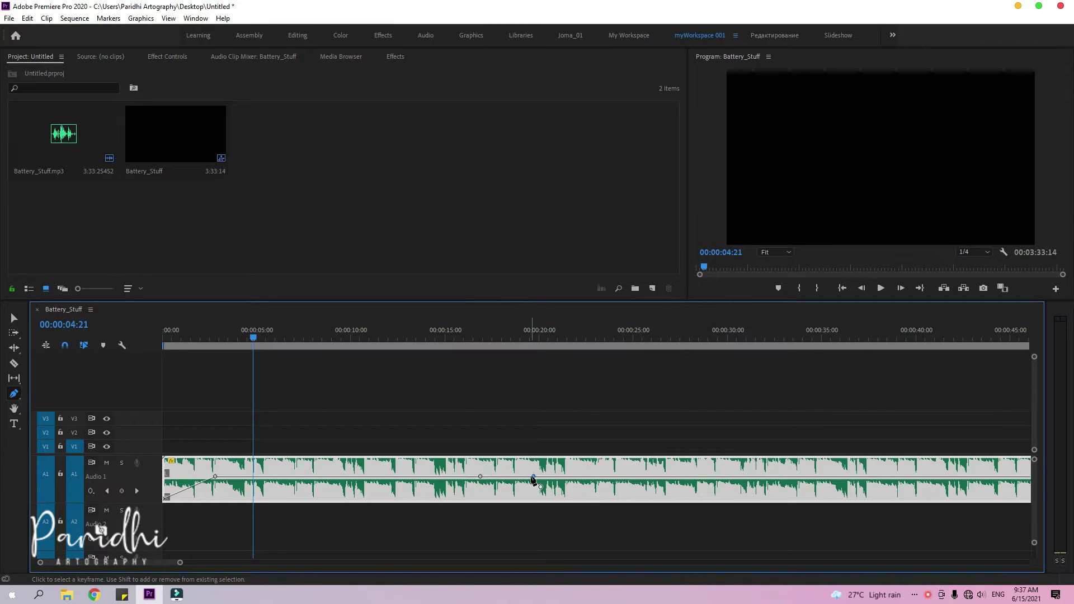
left_click_drag(533, 478, 549, 499)
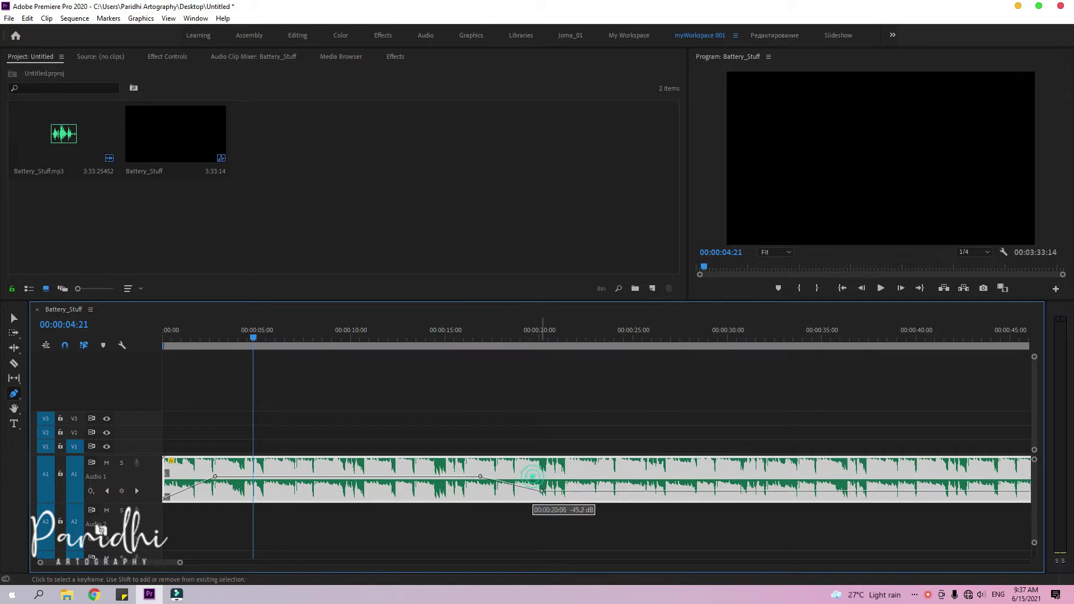
left_click(351, 478)
left_click(292, 476)
left_click_drag(292, 477, 284, 468)
left_click_drag(353, 480, 358, 497)
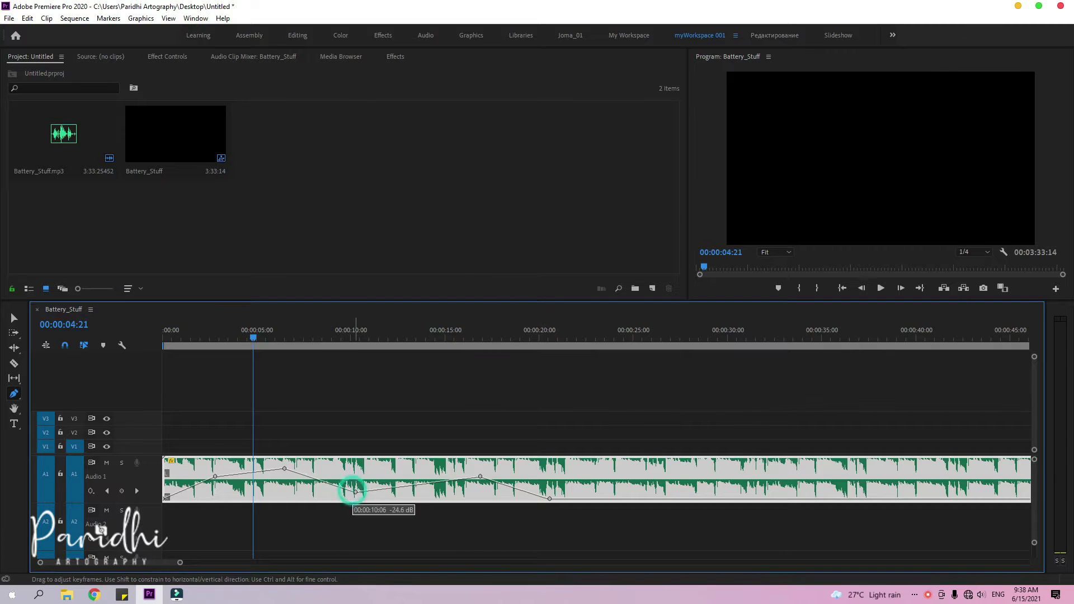
Step: Play the faded music from the sequence start
left_click(181, 331)
left_click_drag(179, 343, 163, 342)
key("space")
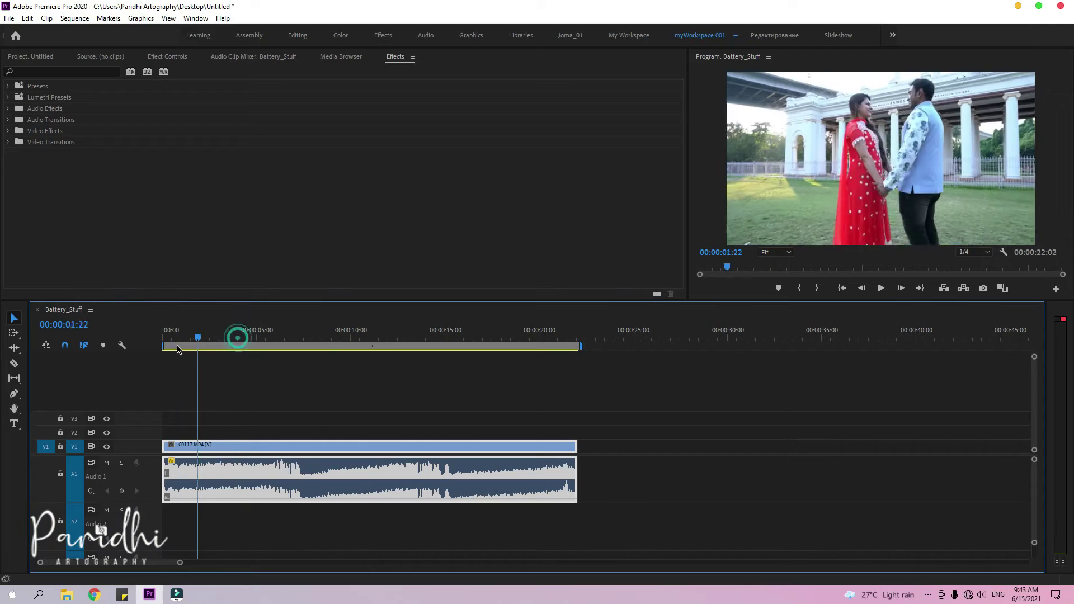
Step: Scrub the playhead through the C0117.MP4 wedding clip to preview it
left_click_drag(235, 336, 222, 356)
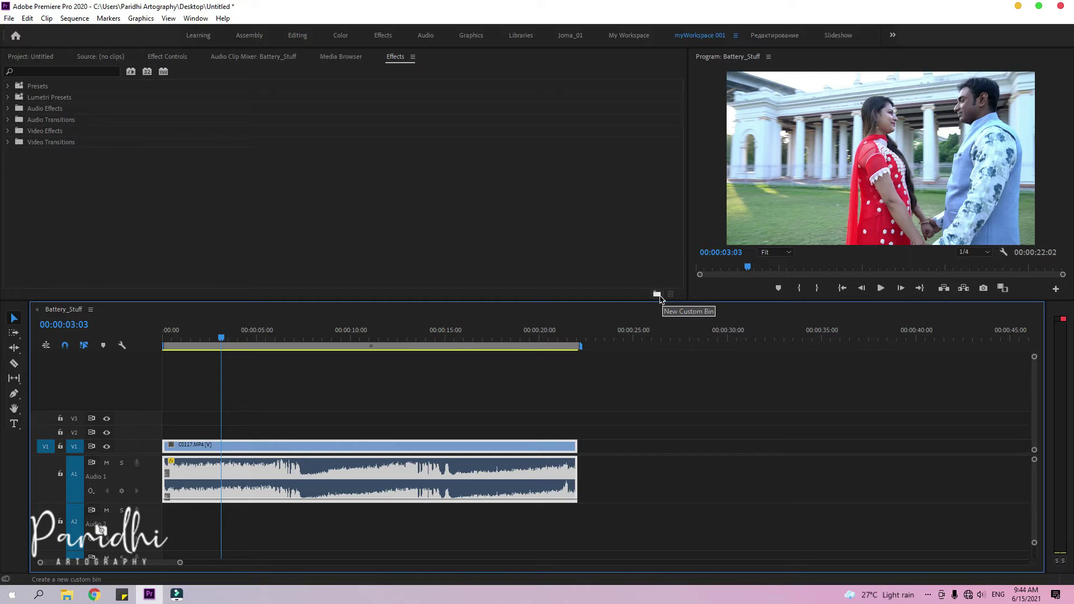
Step: Create a 1920×1080 adjustment layer, place it on V2 and extend it over the whole C0117.MP4 clip
left_click(38, 58)
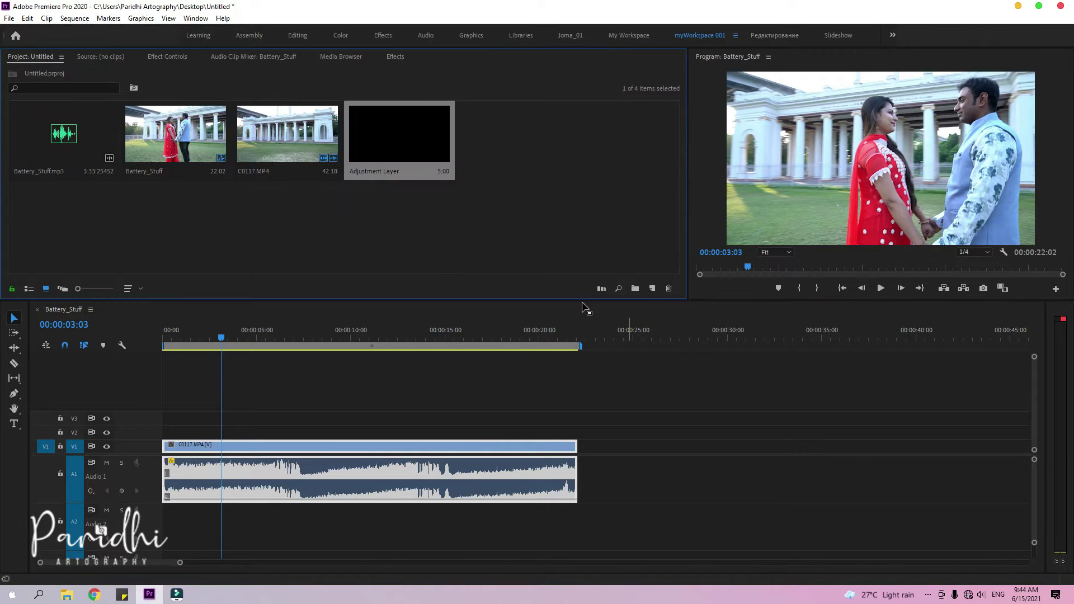
left_click(652, 289)
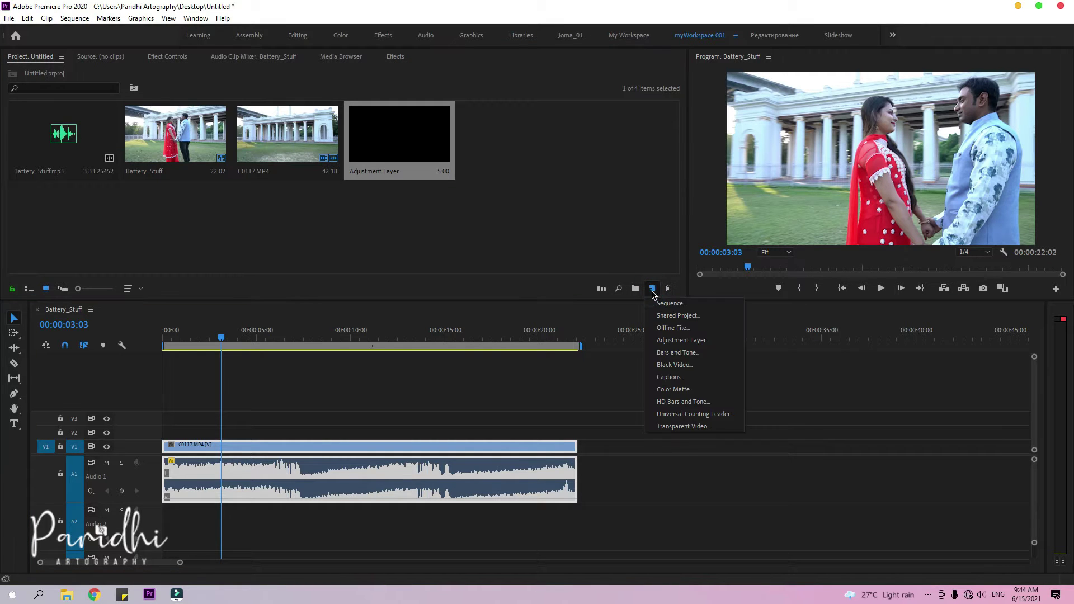
left_click(680, 340)
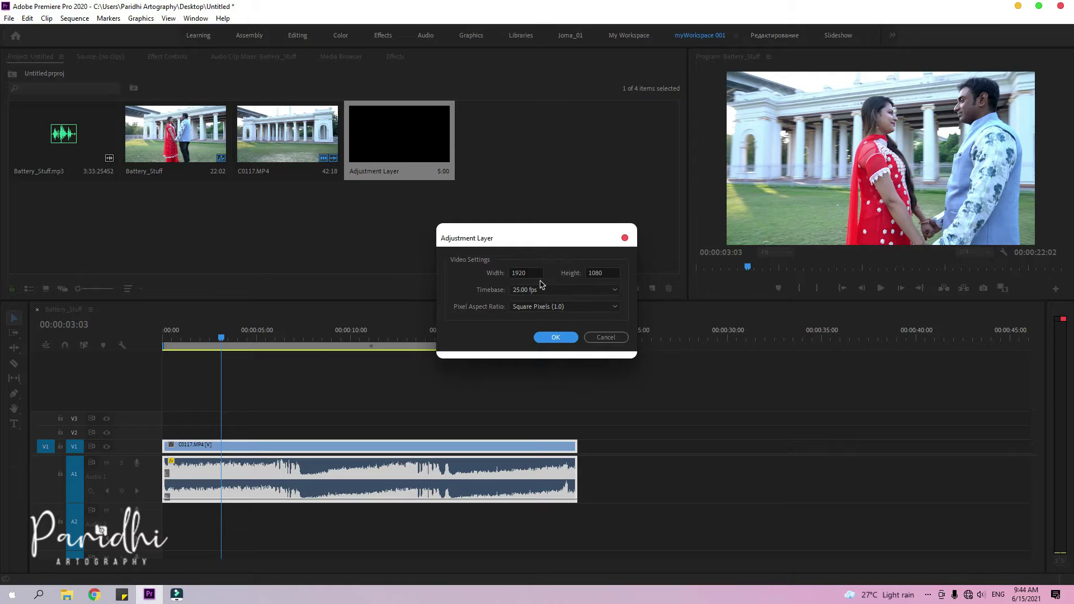
left_click(556, 337)
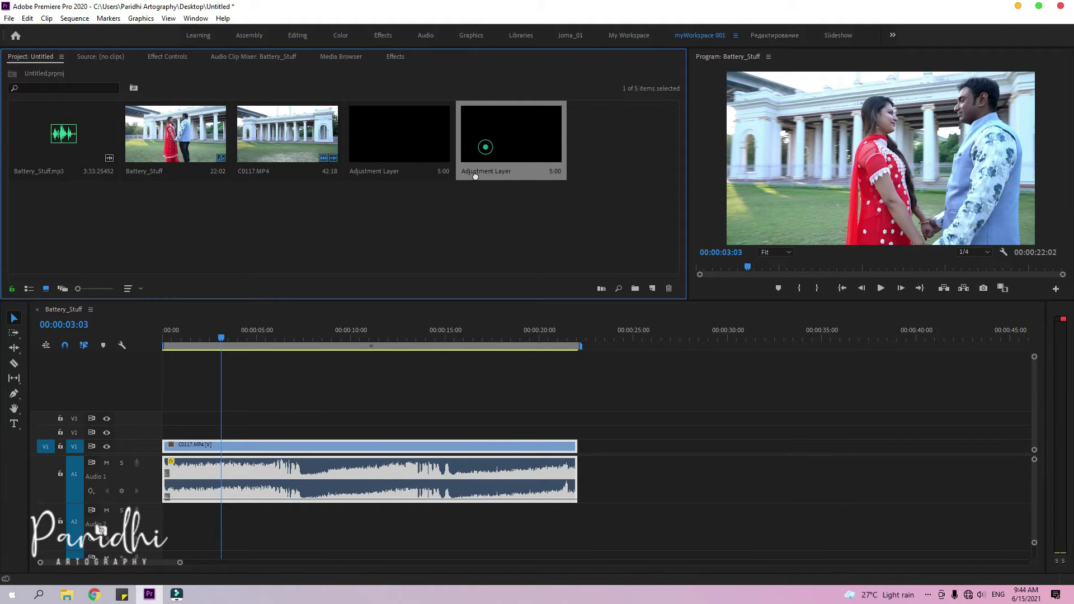
left_click_drag(475, 176, 175, 443)
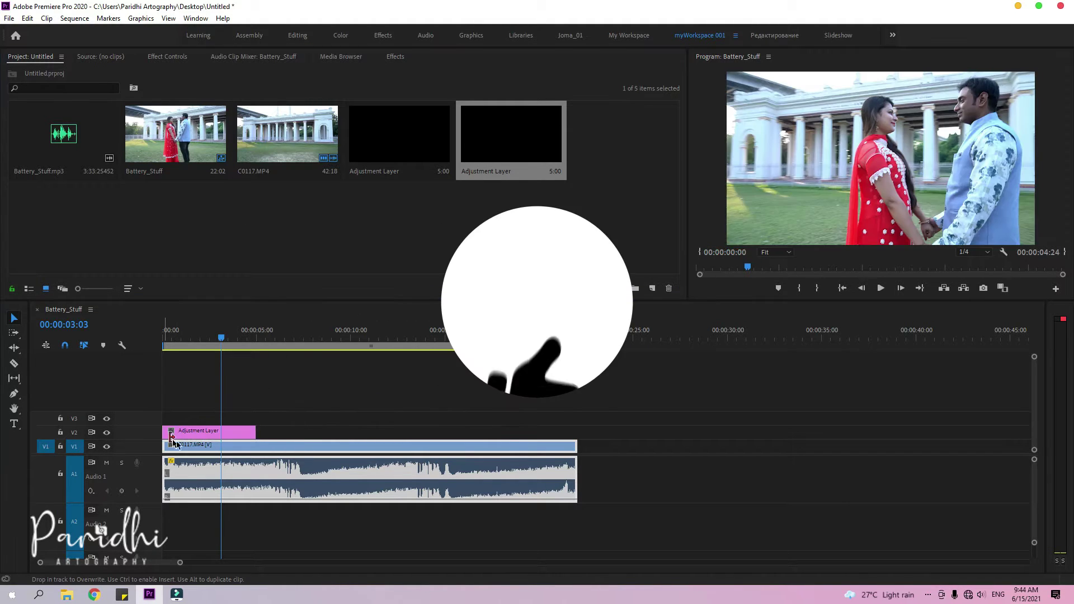
left_click_drag(255, 432, 577, 433)
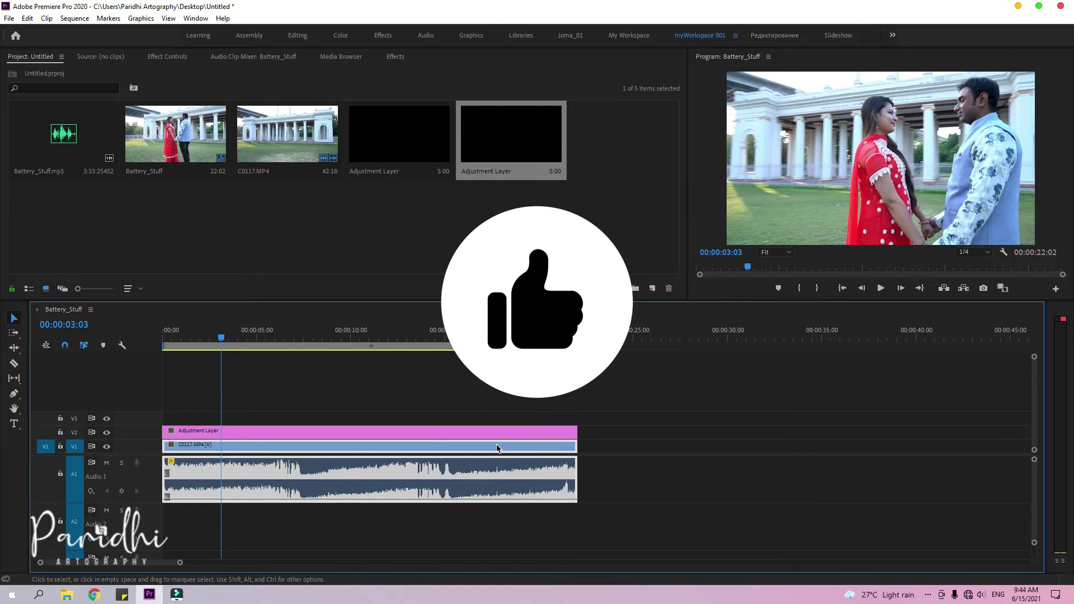
left_click(423, 433)
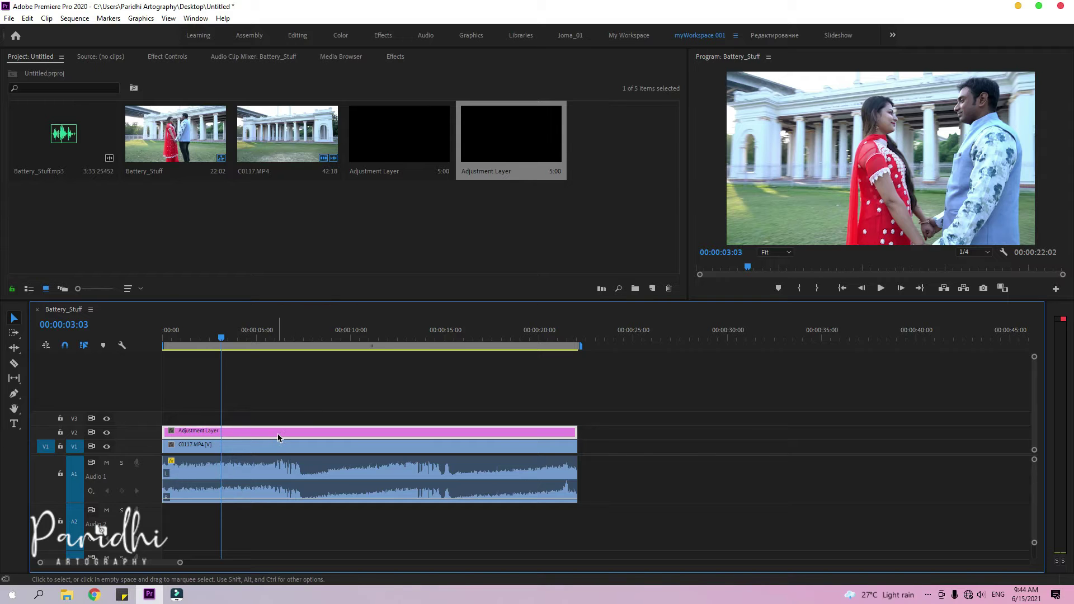
Step: Find the Crop effect by searching 'crop' and apply it to the V2 adjustment layer
left_click(396, 57)
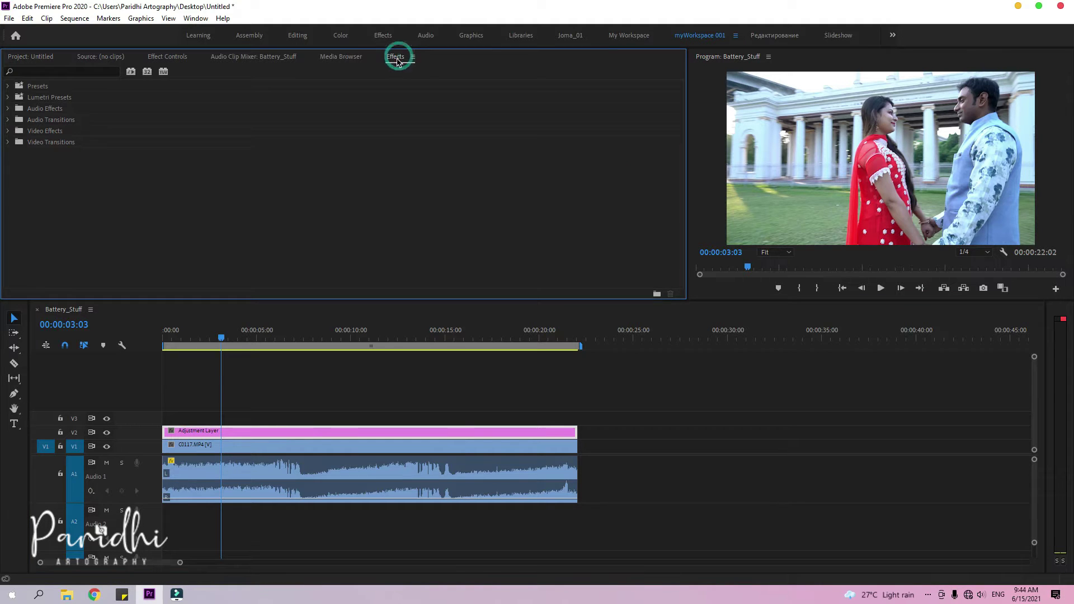
left_click(63, 71)
type("crop")
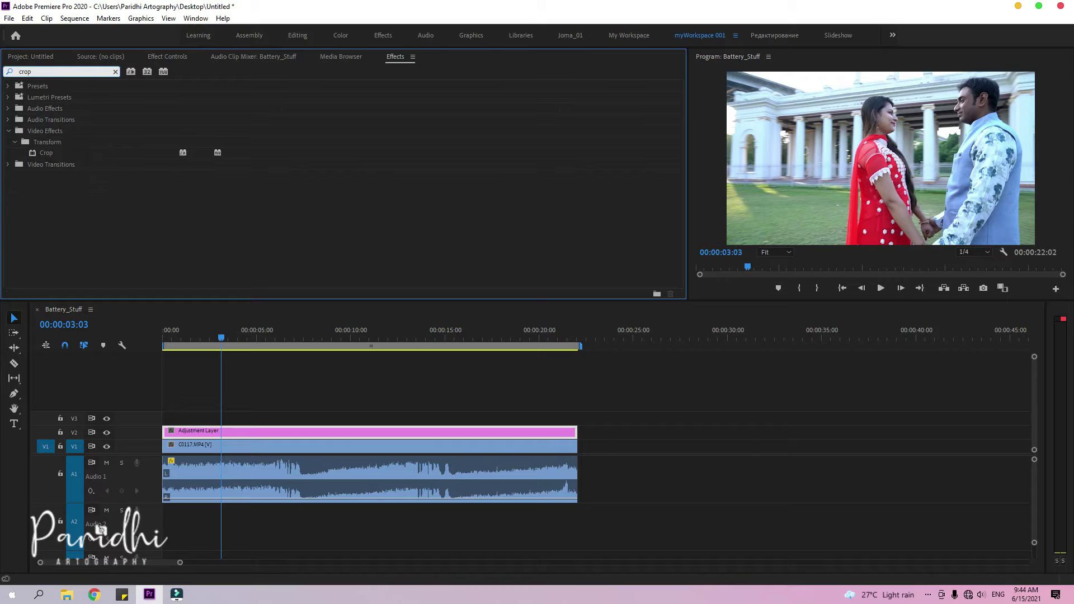
left_click(44, 158)
left_click_drag(44, 153, 187, 434)
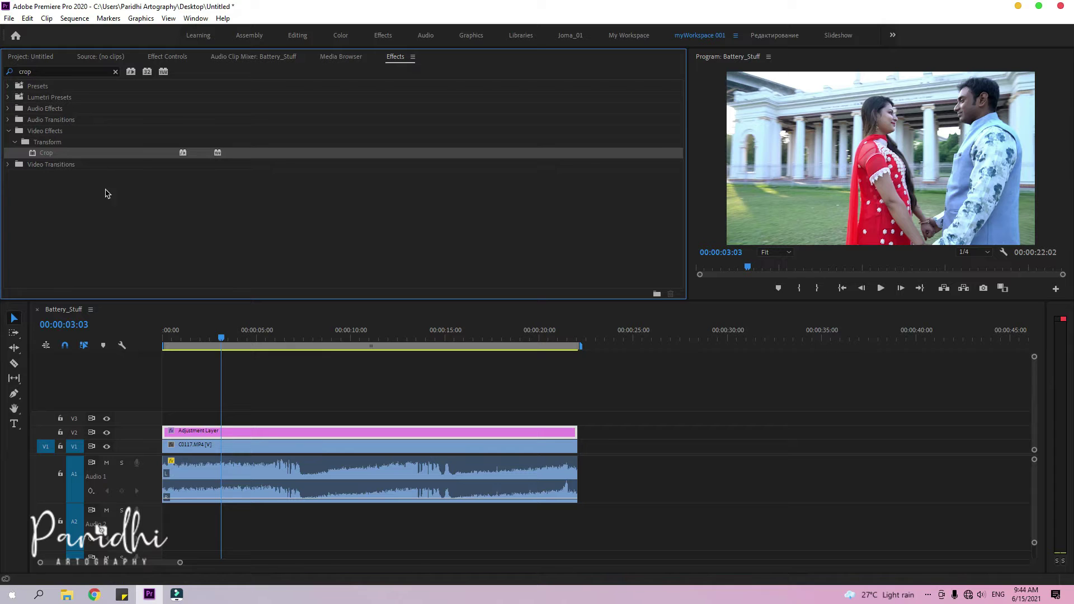
left_click(166, 57)
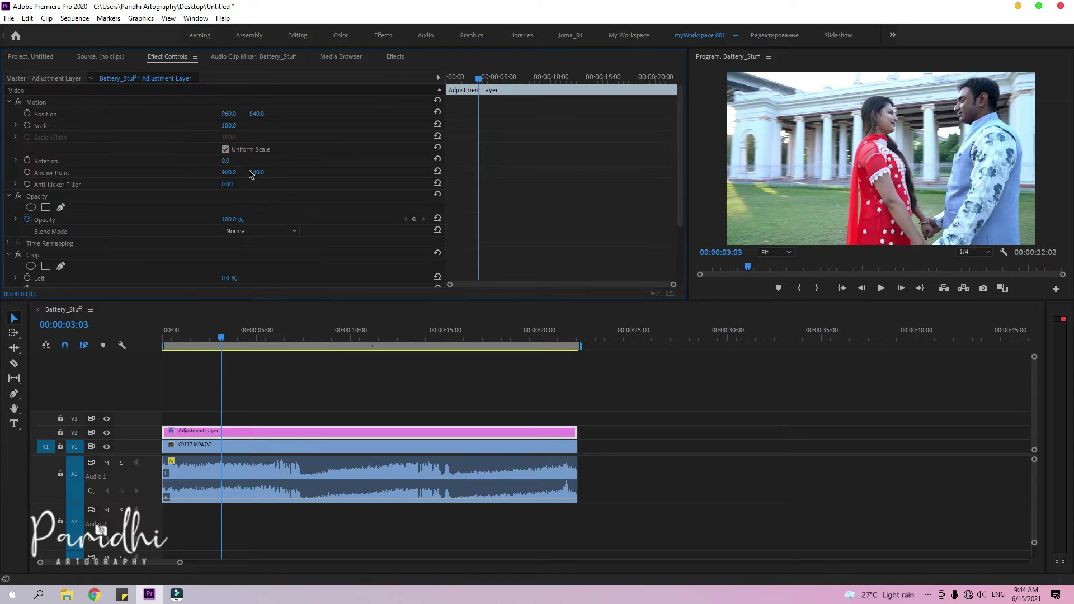
Step: Set the Crop effect's Top and Bottom to 10% on the adjustment layer
scroll(165, 217, "down", 5)
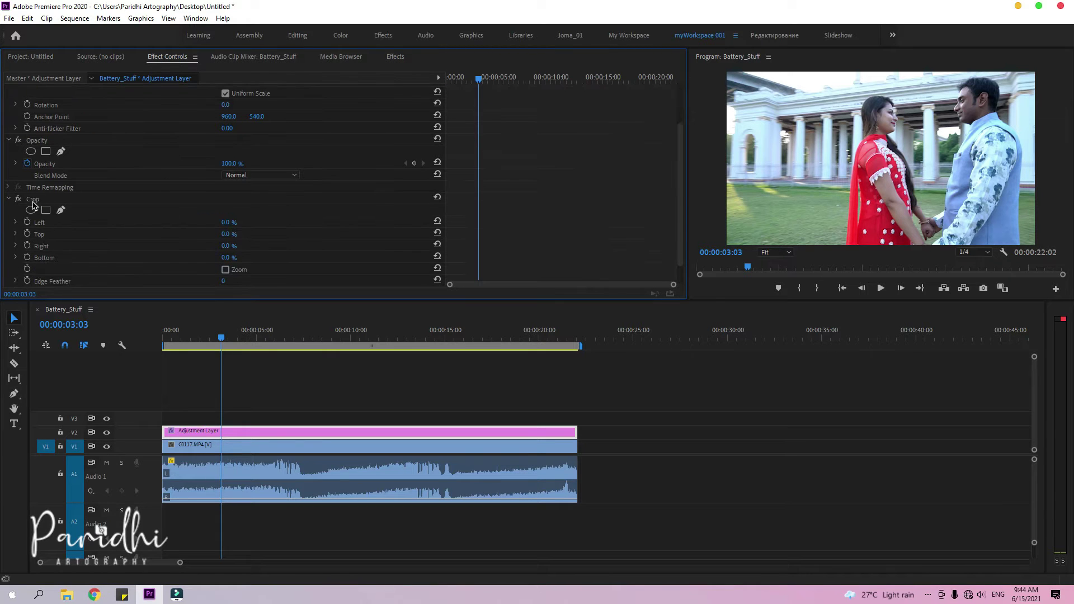
left_click(34, 200)
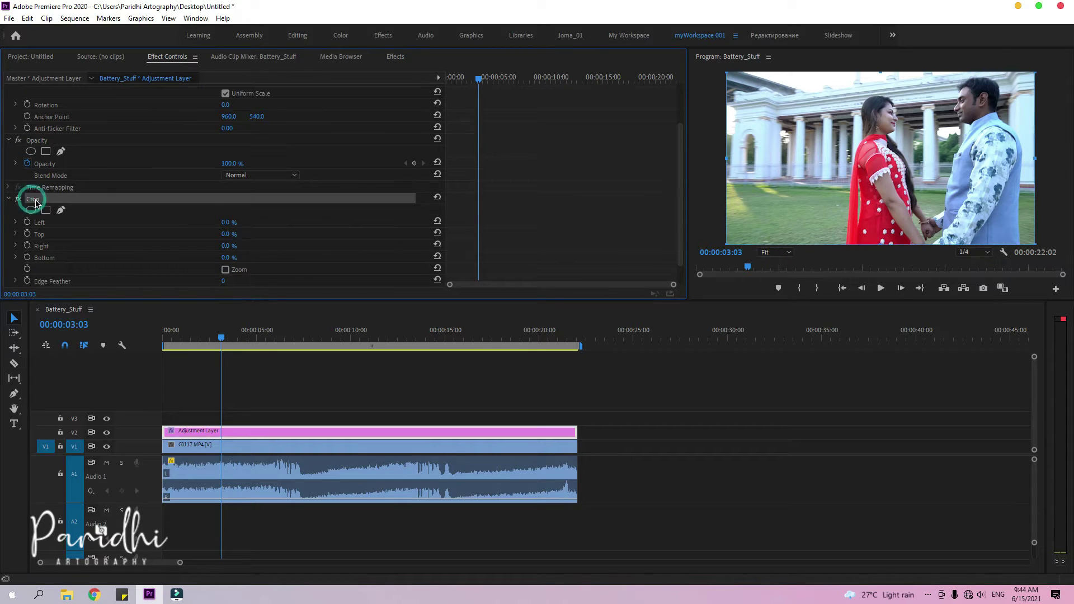
left_click(230, 235)
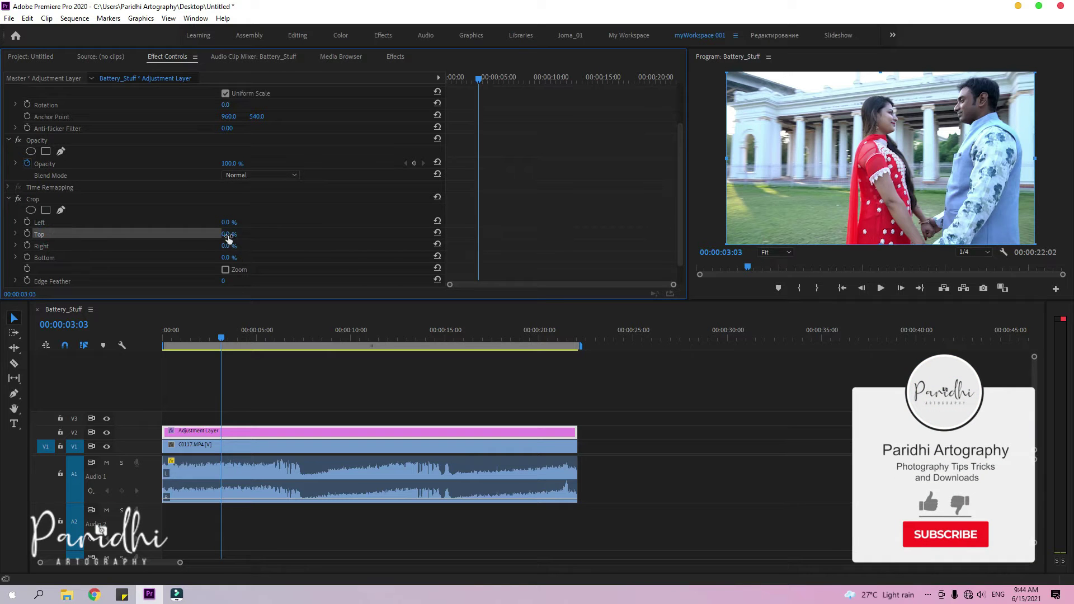
type("10")
key("Return")
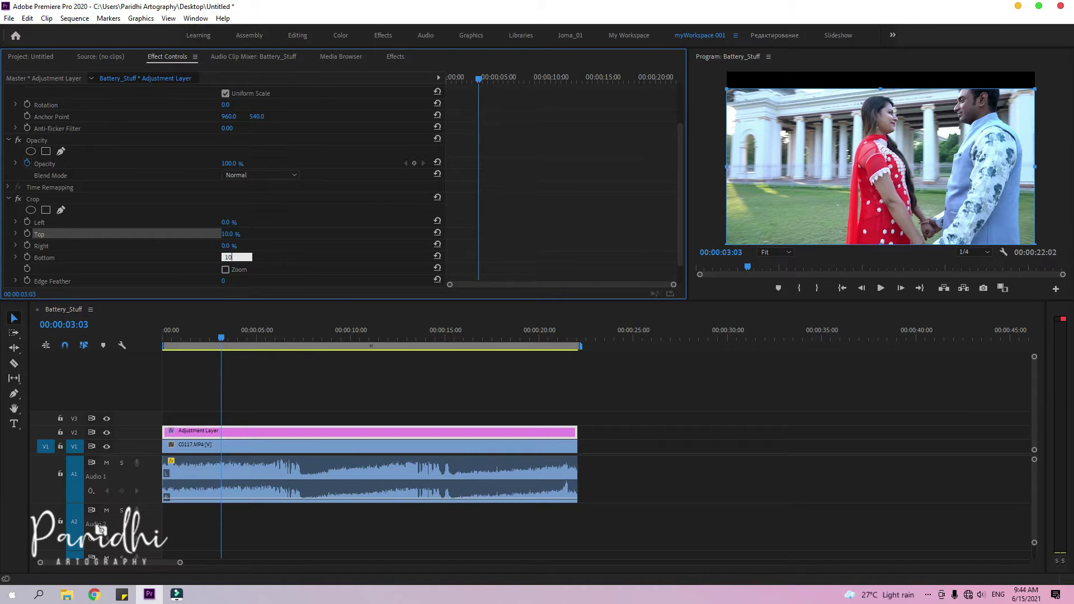
key("Return")
Step: Play the sequence from the start to view the black cinematic bars
left_click(377, 390)
left_click(169, 341)
key("space")
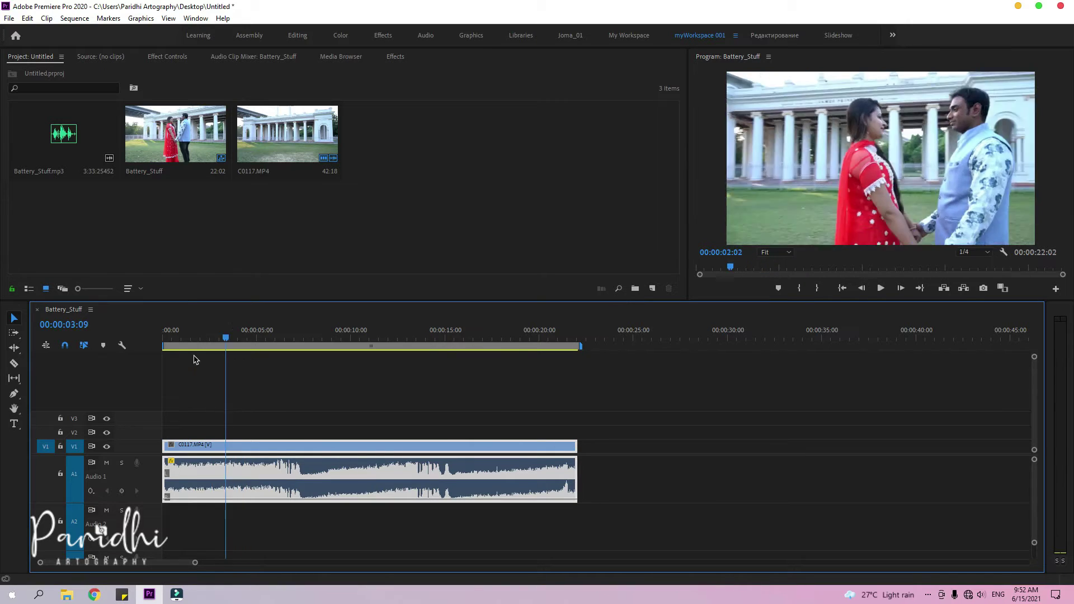
Step: Add another default 1920x1080 adjustment layer onto V2 at the sequence start
left_click(181, 357)
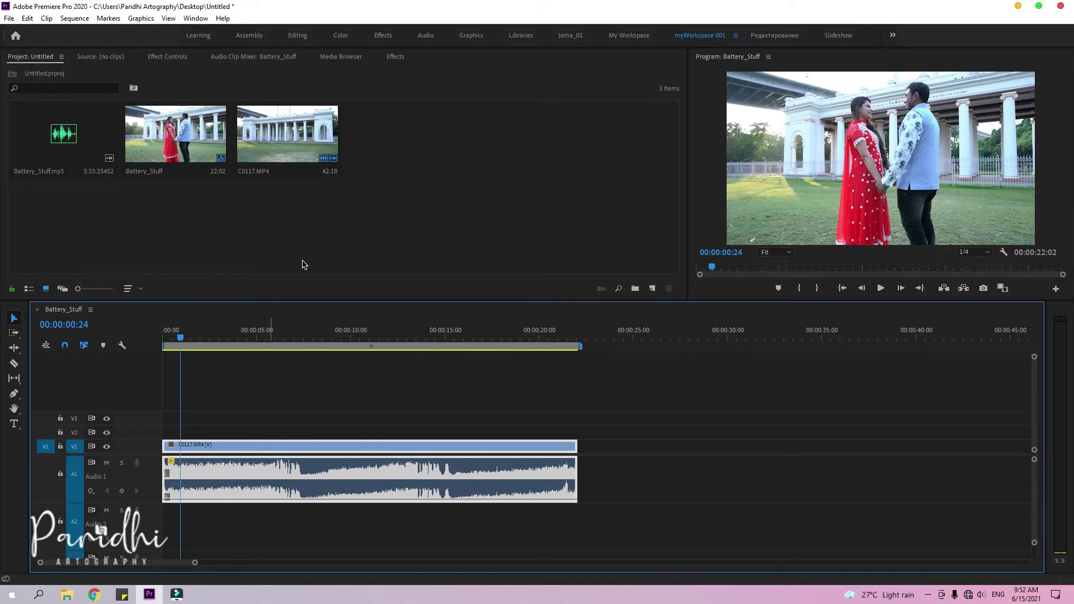
left_click(652, 289)
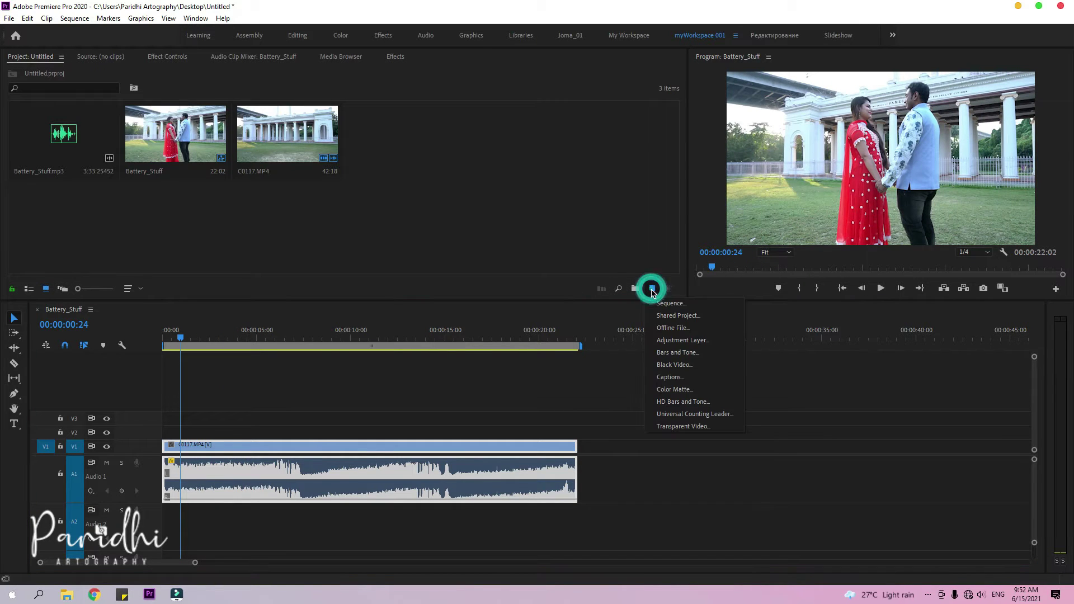
left_click(682, 342)
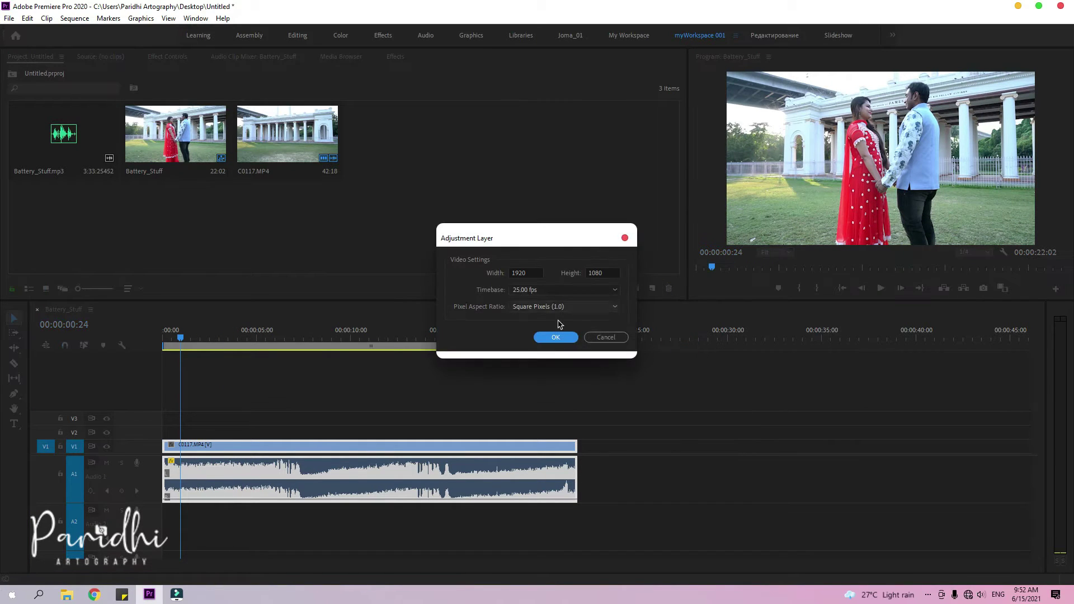
left_click(555, 338)
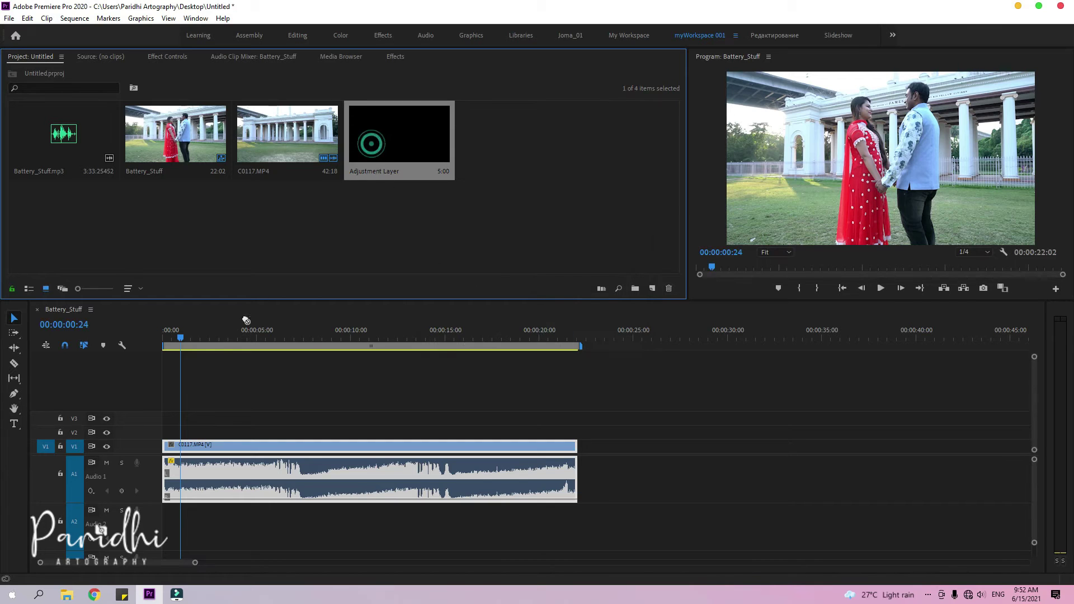
mouse_move(246, 320)
left_mouse_down()
mouse_move(248, 432)
mouse_move(505, 436)
left_mouse_up()
left_click(346, 435)
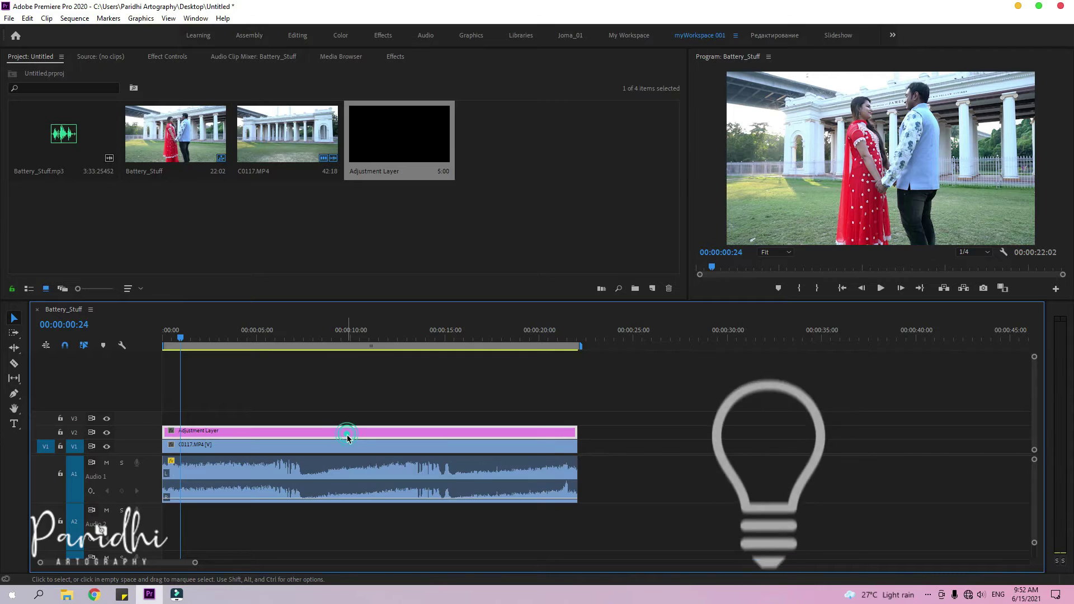
Step: In the Color workspace, set Lumetri Vignette Amount to -3.0 and Roundness to 75.1
left_click(342, 37)
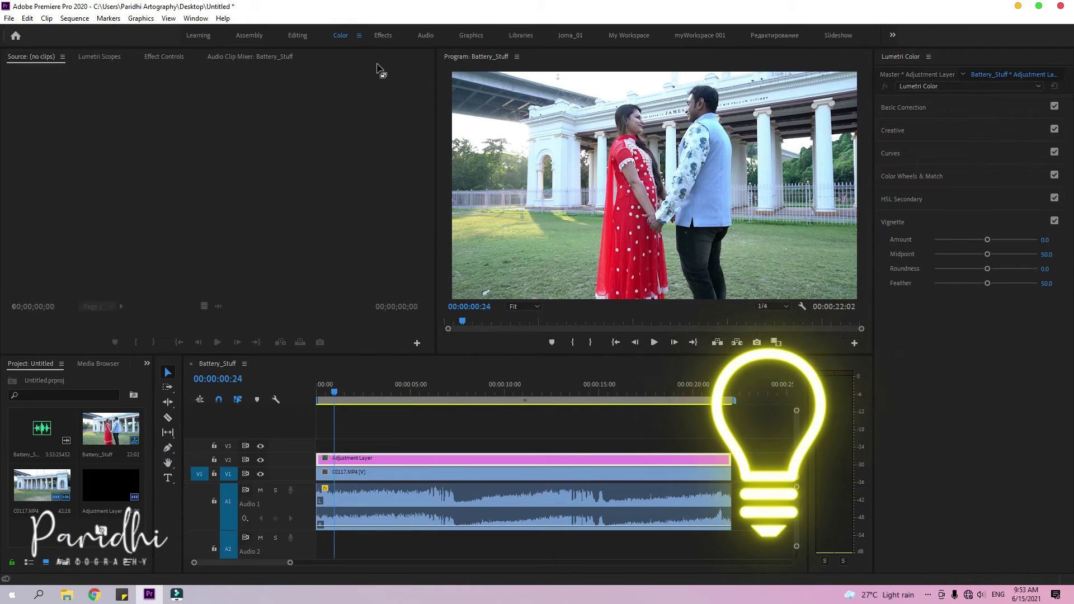
left_click(903, 223)
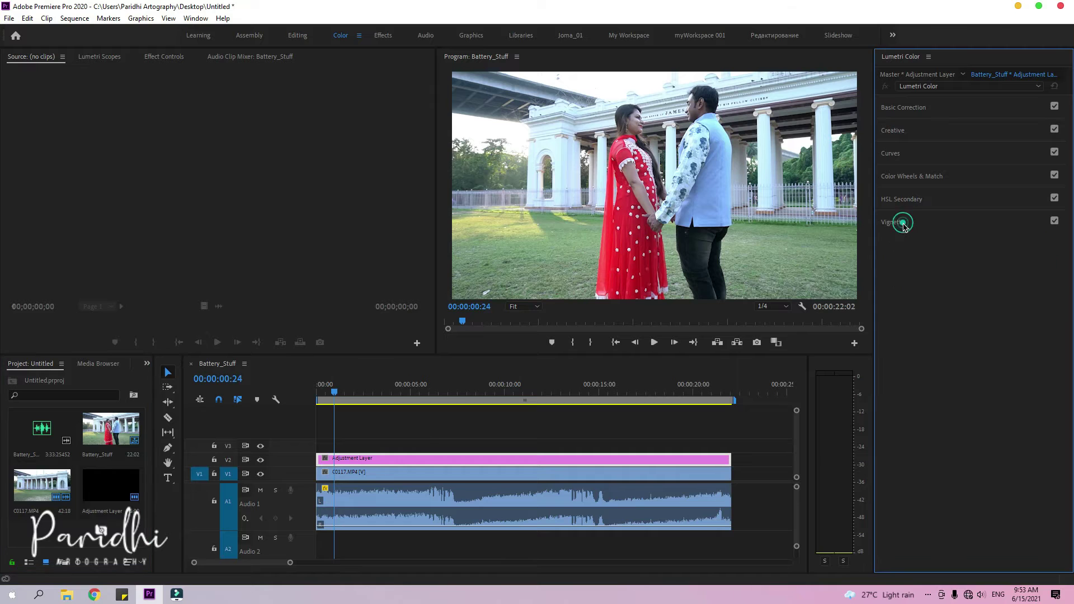
left_click(906, 224)
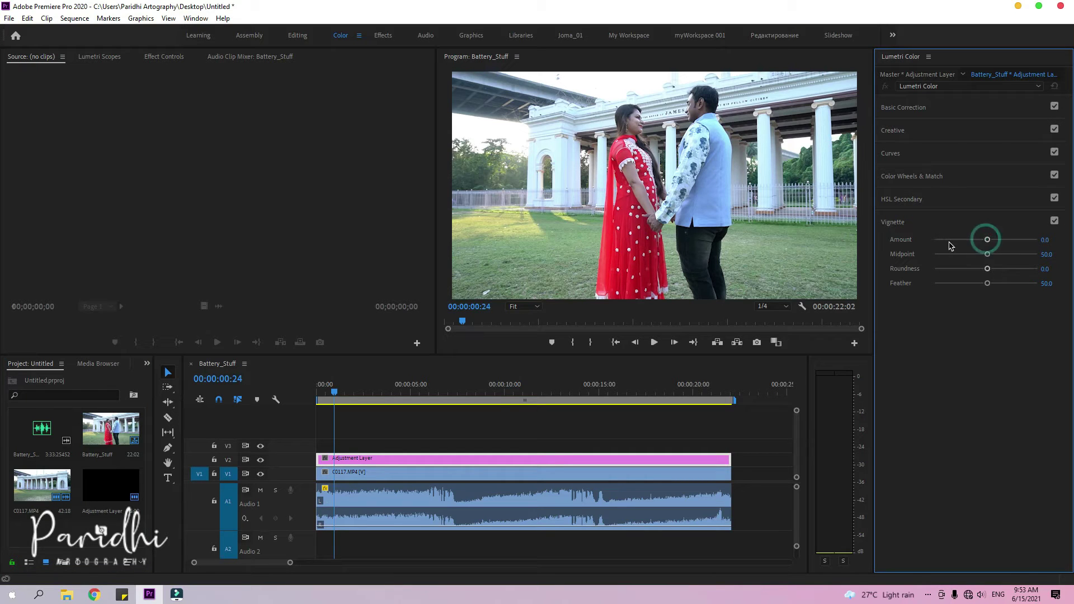
left_click_drag(949, 246, 945, 247)
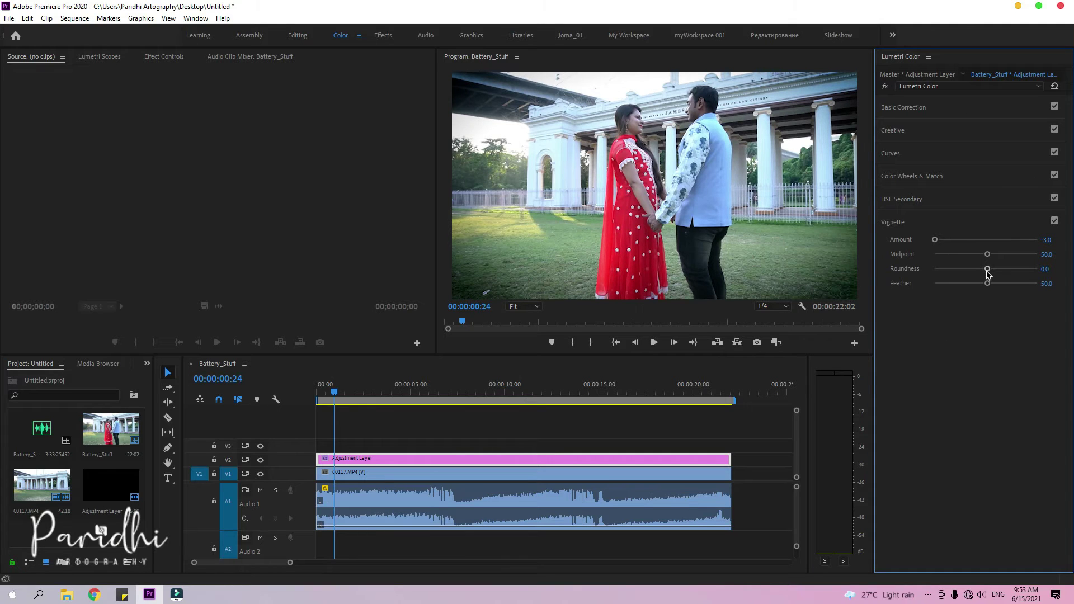
left_click_drag(987, 269, 1025, 269)
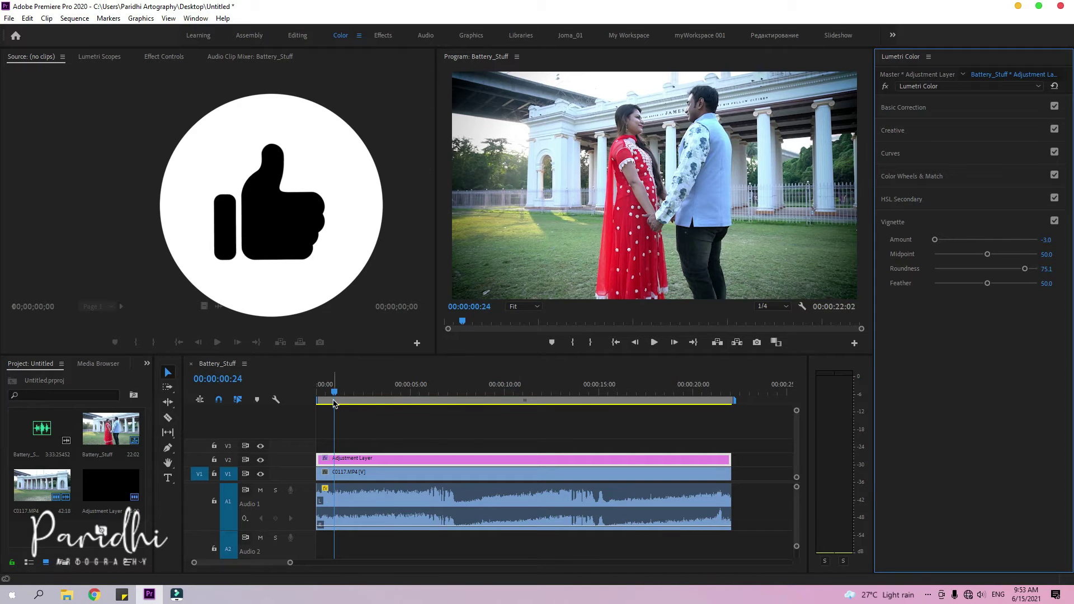
Step: Play the footage and toggle V2 visibility to compare with and without the vignette
left_click_drag(345, 391, 306, 407)
key("space")
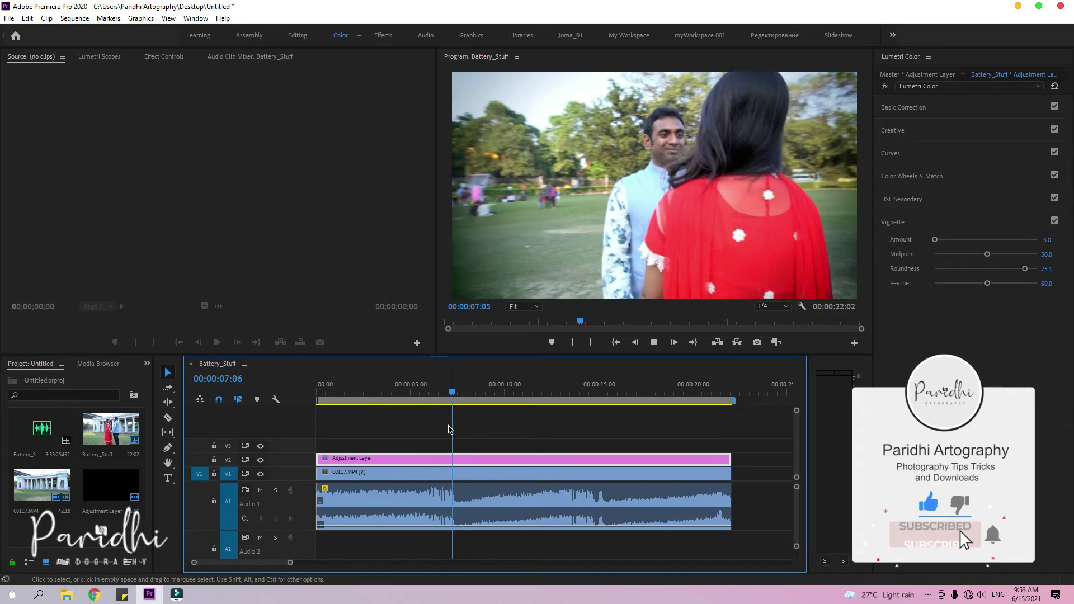
key("space")
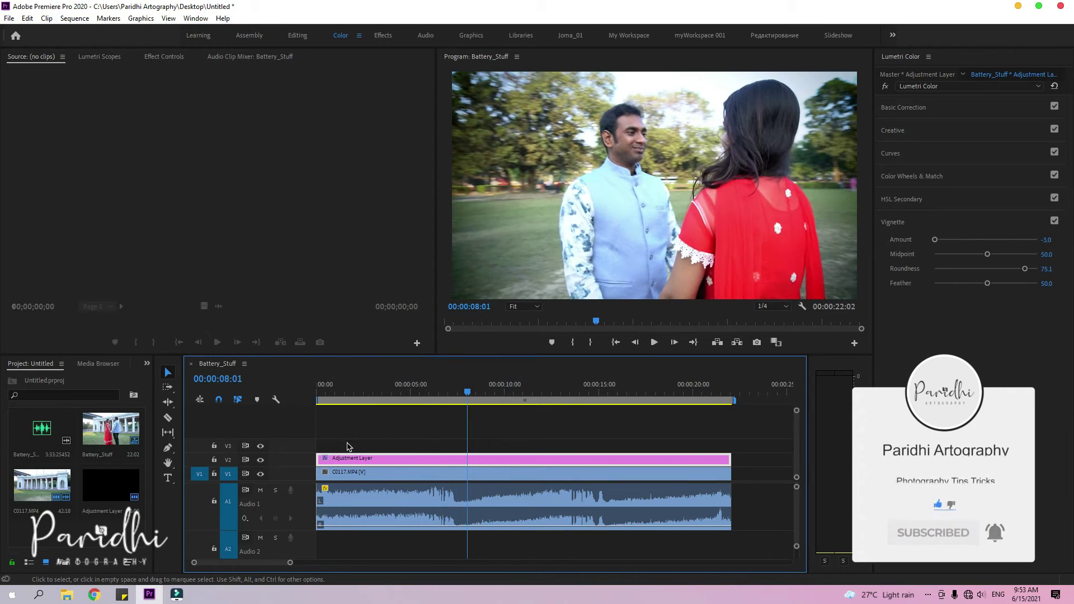
left_click(261, 460)
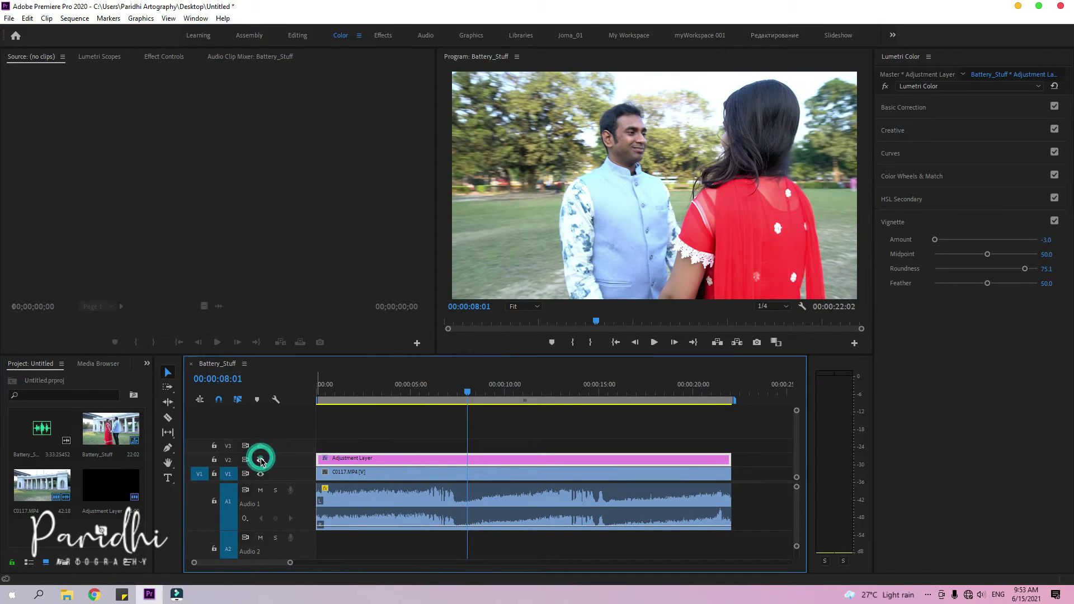
left_click(261, 459)
left_click(261, 460)
left_click(261, 459)
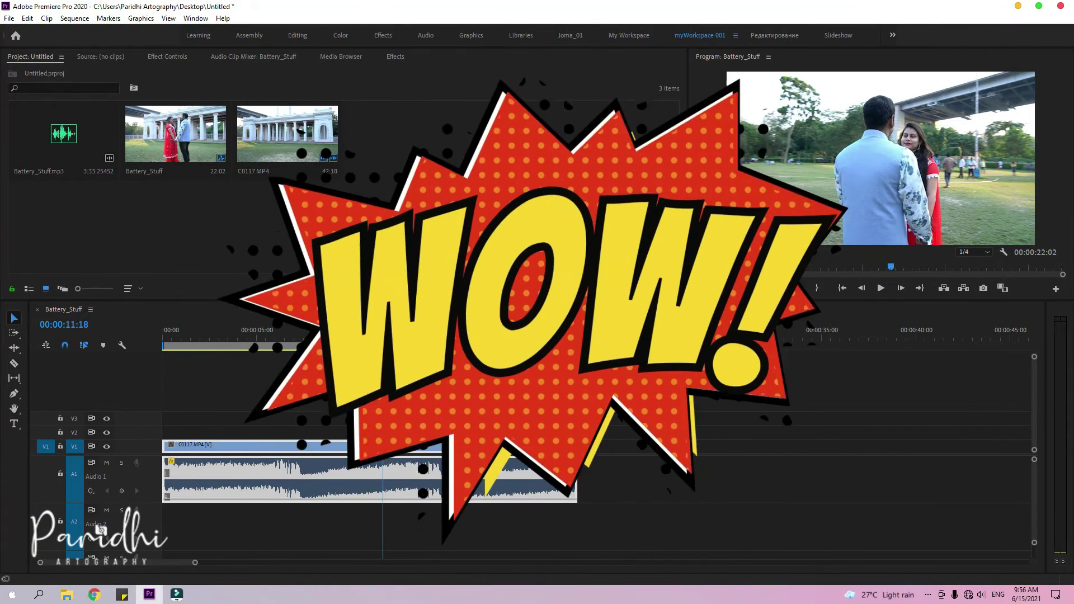
Step: Split C0117.MP4 at 00:00:04:08 and 00:00:07:11 into three pieces
left_click(205, 338)
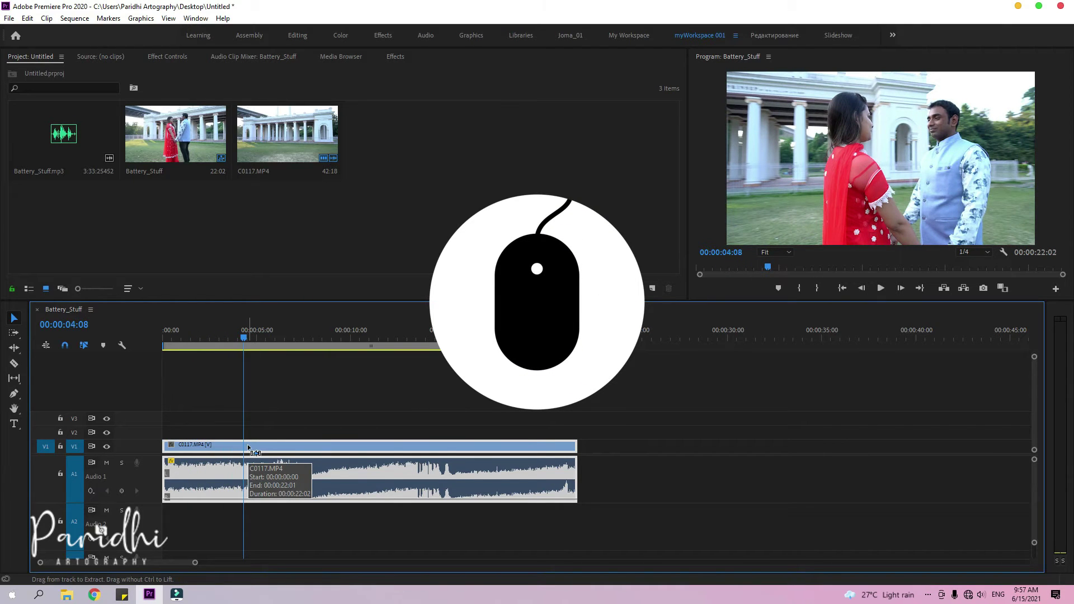
key("ctrl+k")
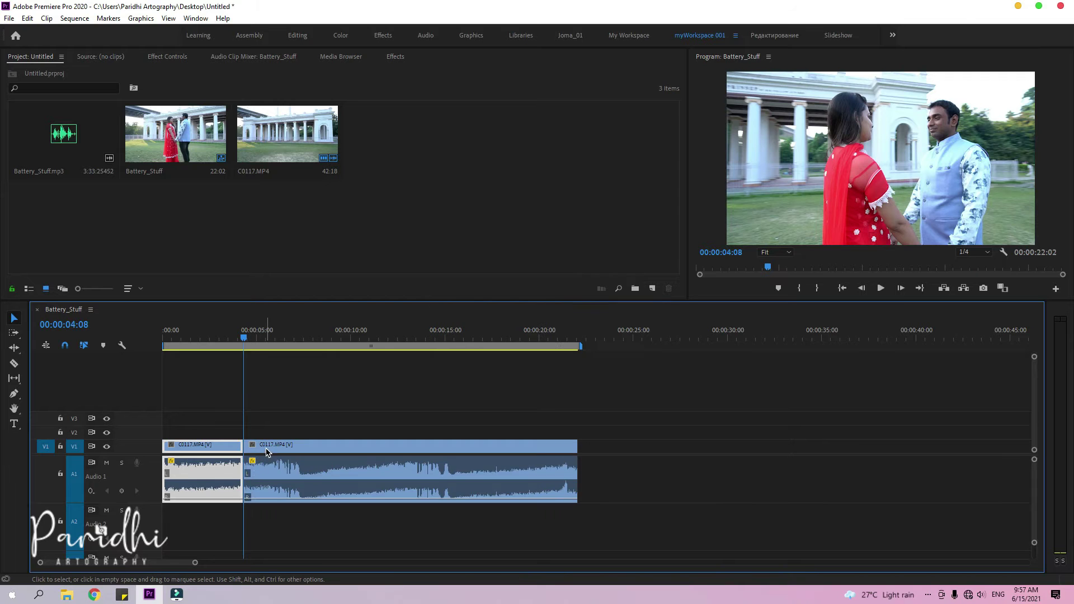
left_click(266, 452)
left_click_drag(244, 338, 303, 356)
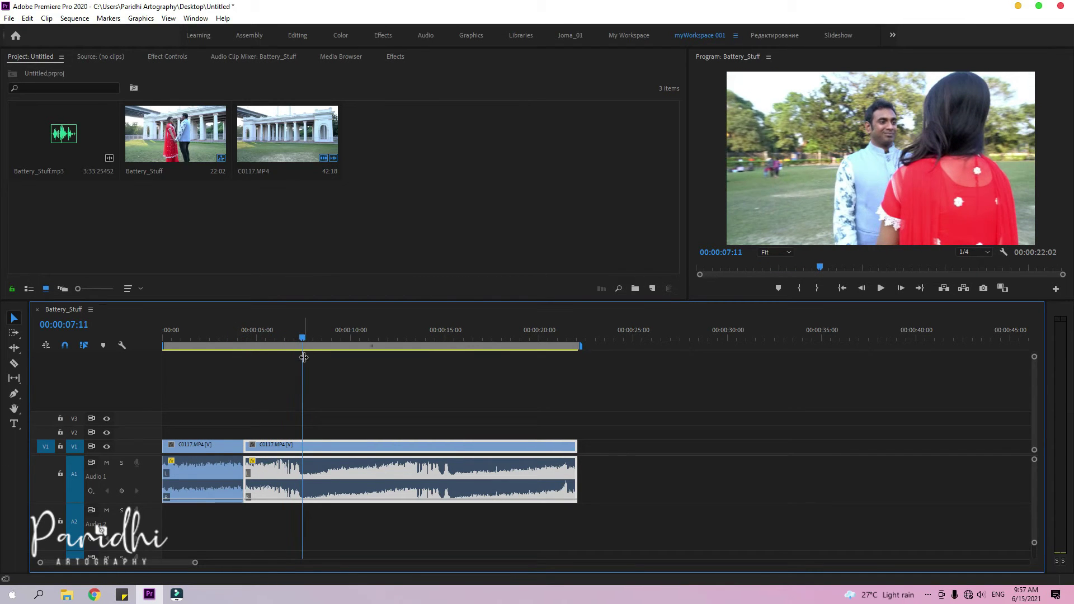
key("ctrl+k")
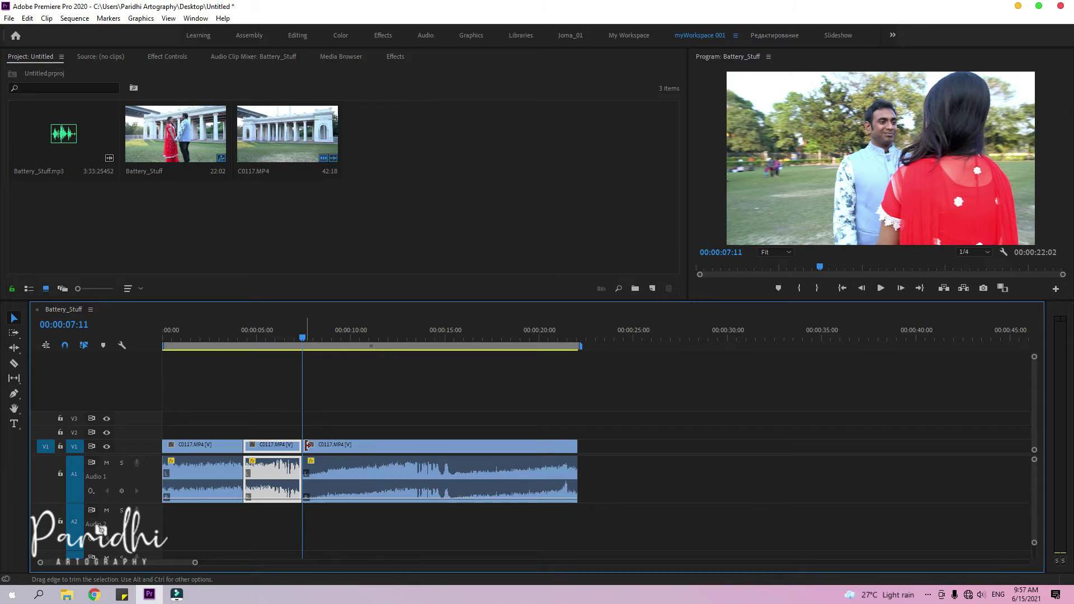
Step: Turn on Reverse Speed for the middle clip piece in Clip Speed/Duration
left_click(207, 447)
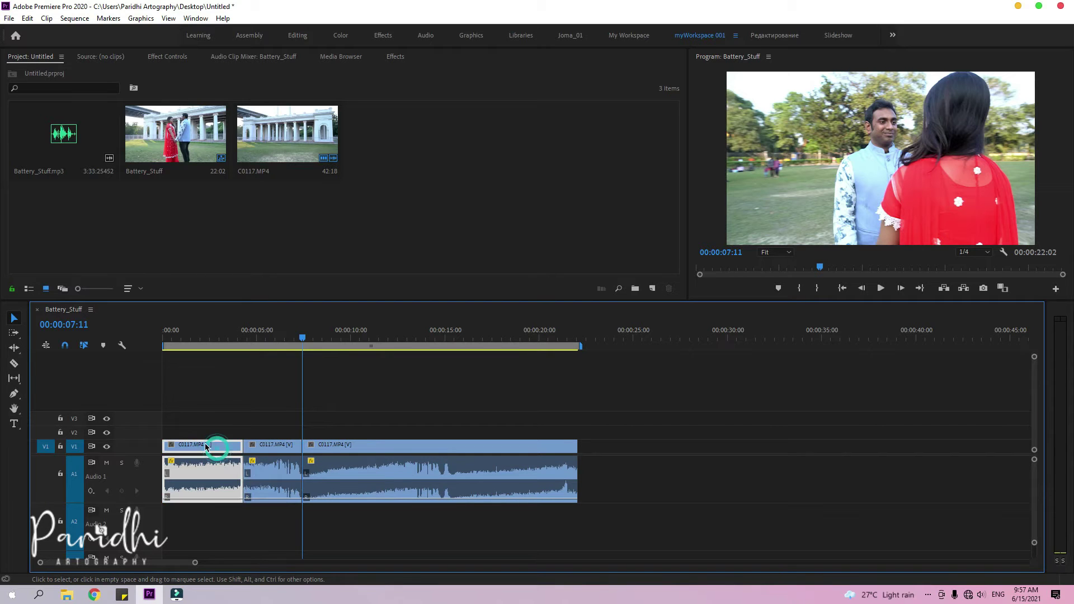
left_click(257, 447)
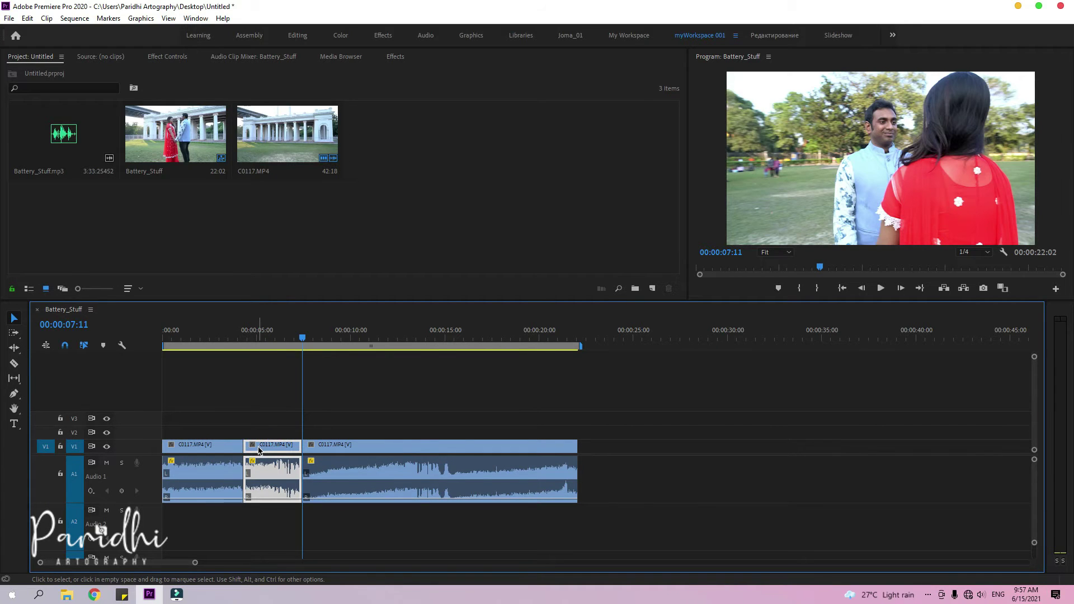
right_click(258, 449)
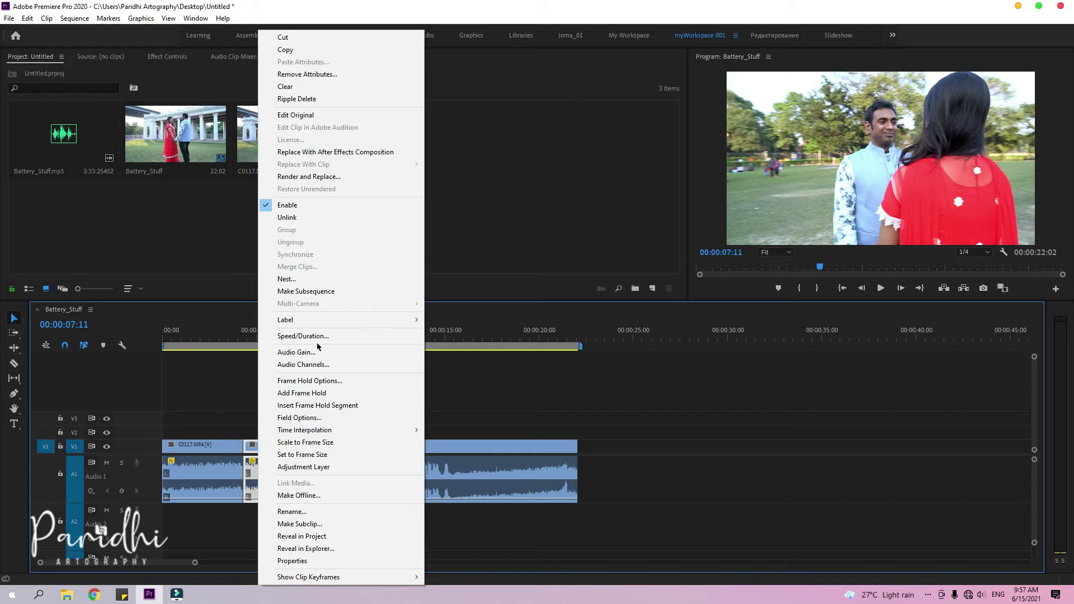
left_click(316, 337)
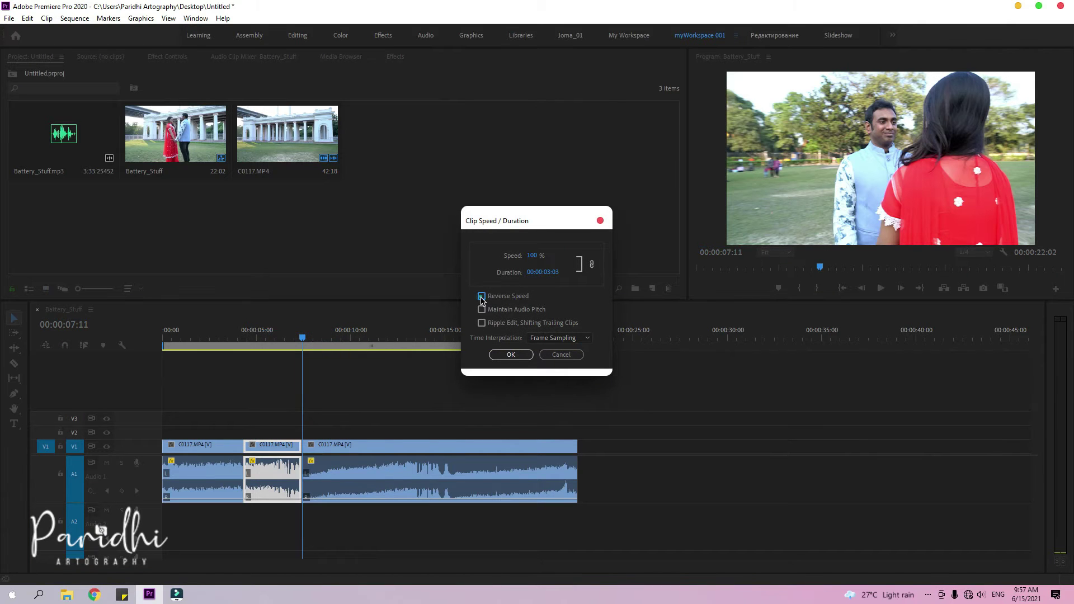
left_click(510, 355)
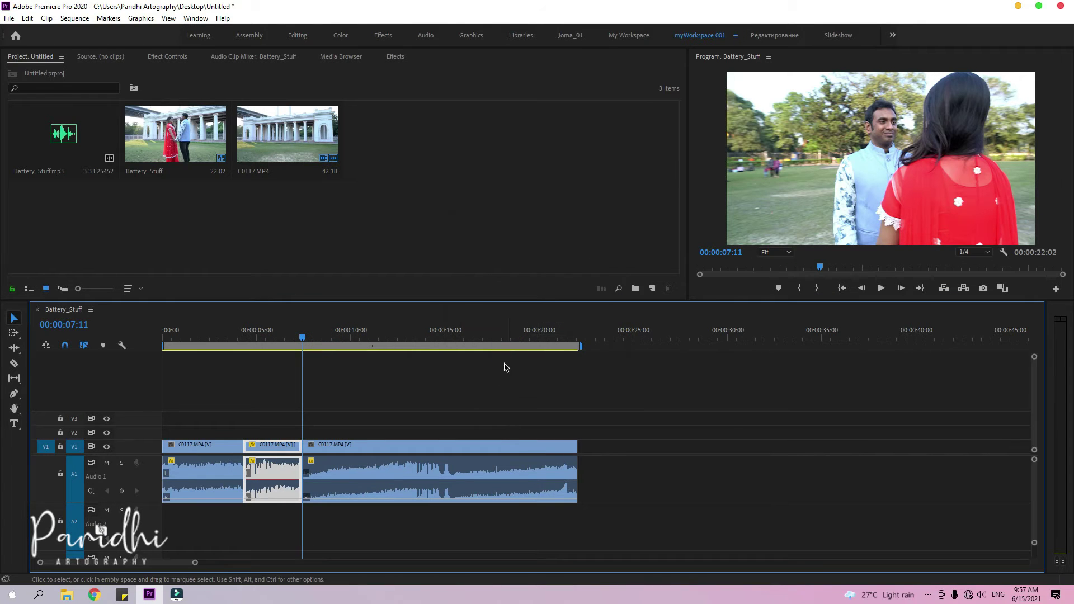
Step: Preview the reversed section from near the start, then cut the third clip at 00:00:18:16
left_click(197, 338)
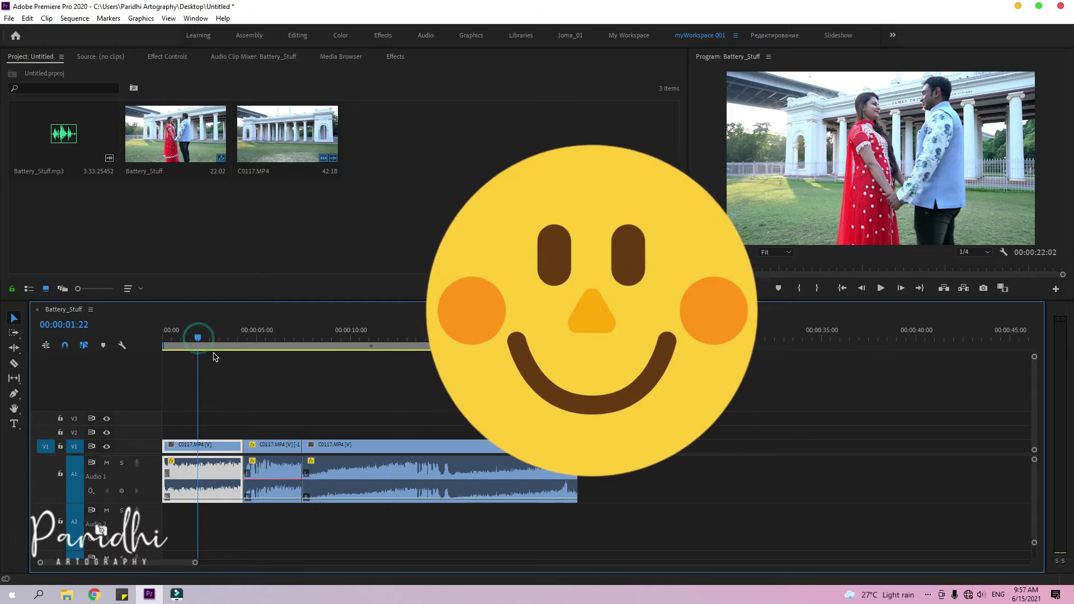
key("Return")
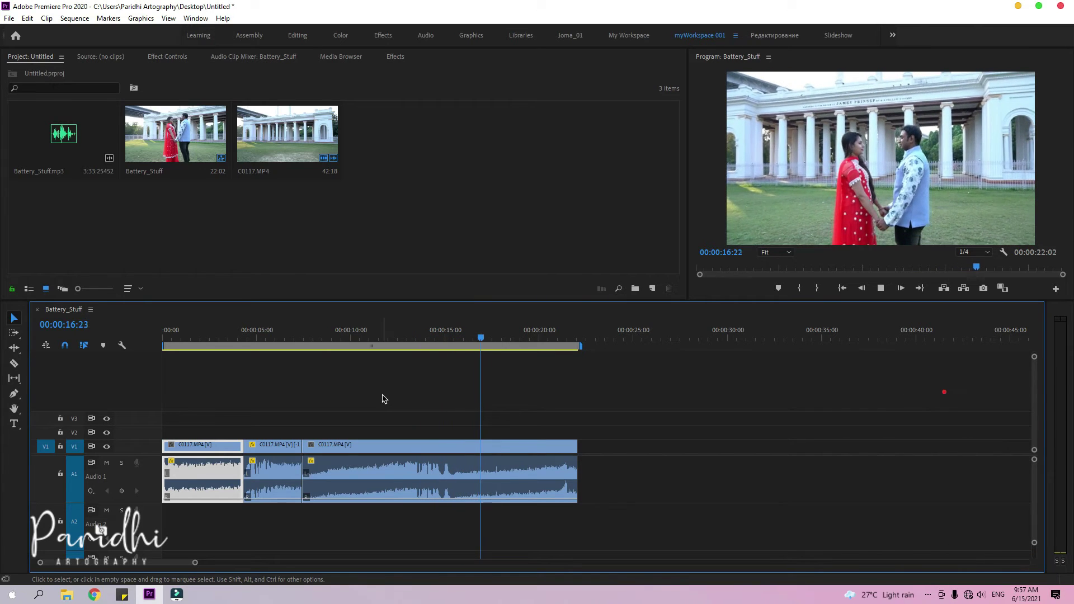
key("space")
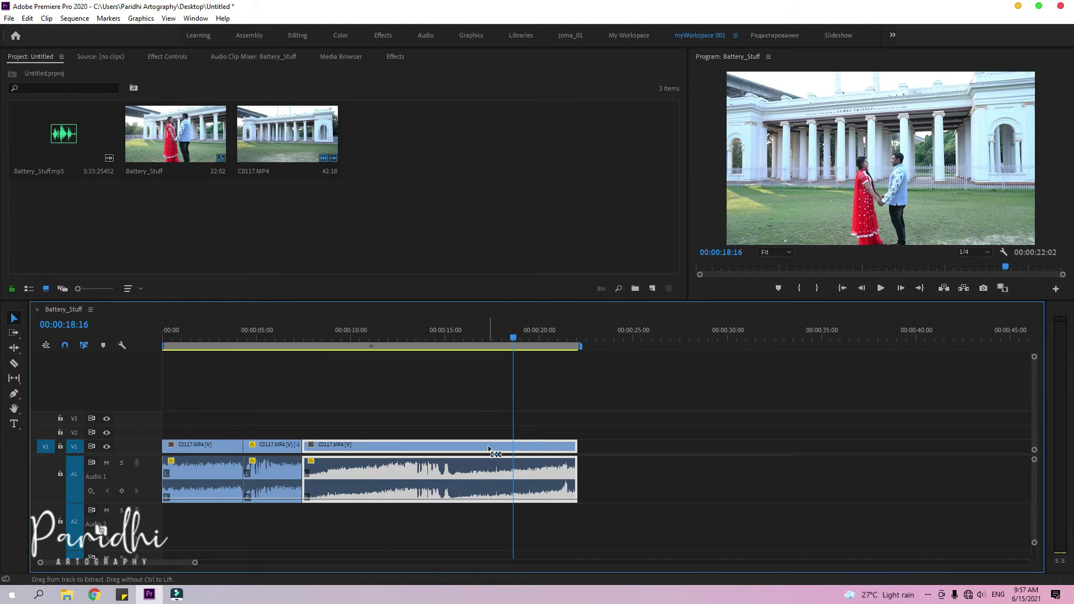
key("ctrl+k")
Step: Reverse the final C0117.MP4 segment with Speed/Duration's Reverse Speed and preview the playback
left_click(547, 341)
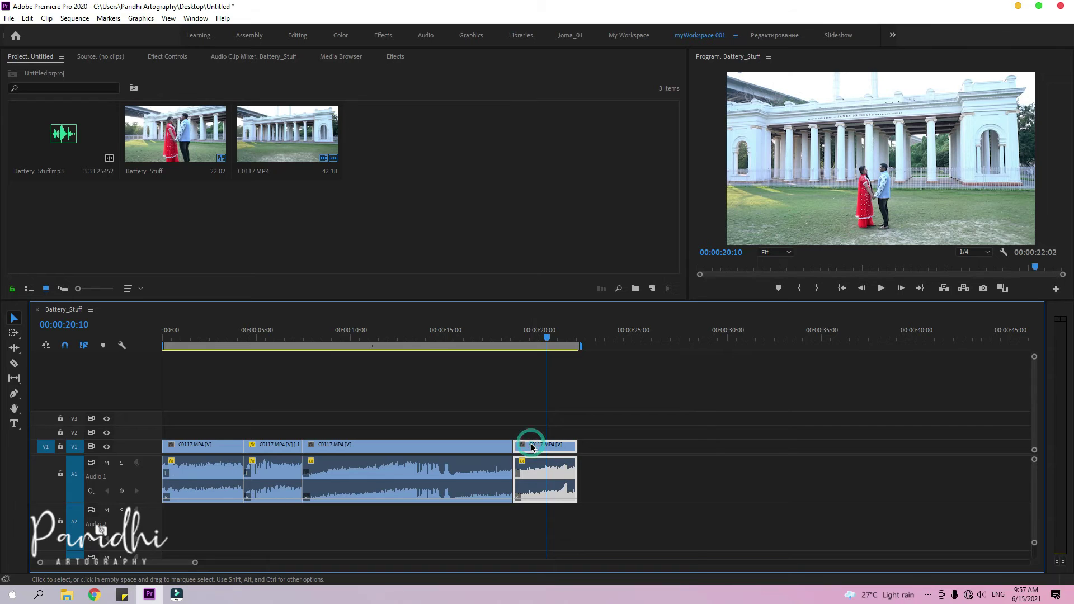
right_click(532, 447)
left_click(570, 341)
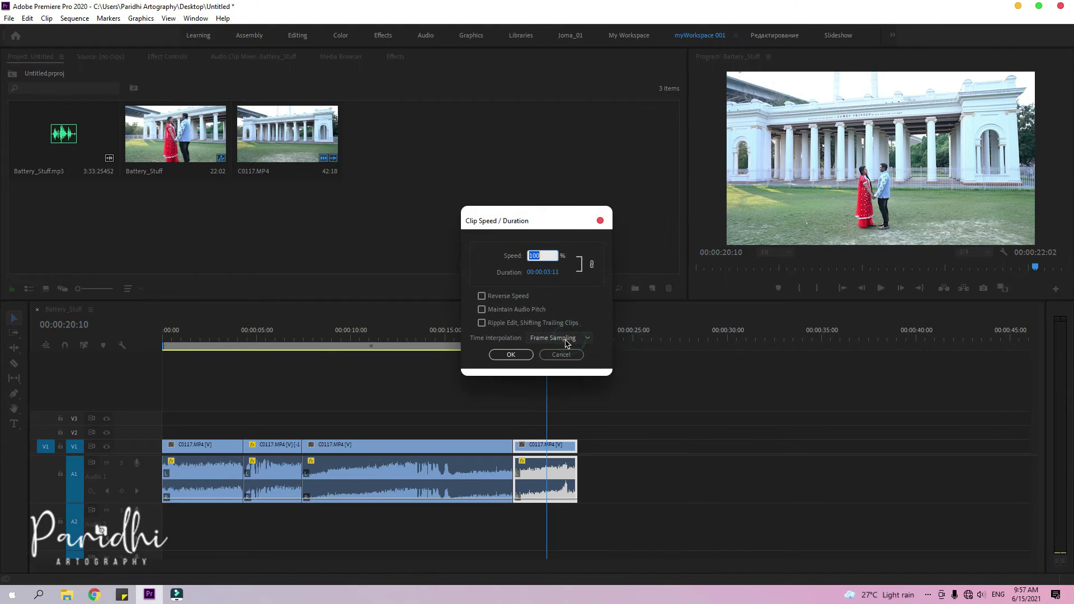
left_click(510, 355)
key("Return")
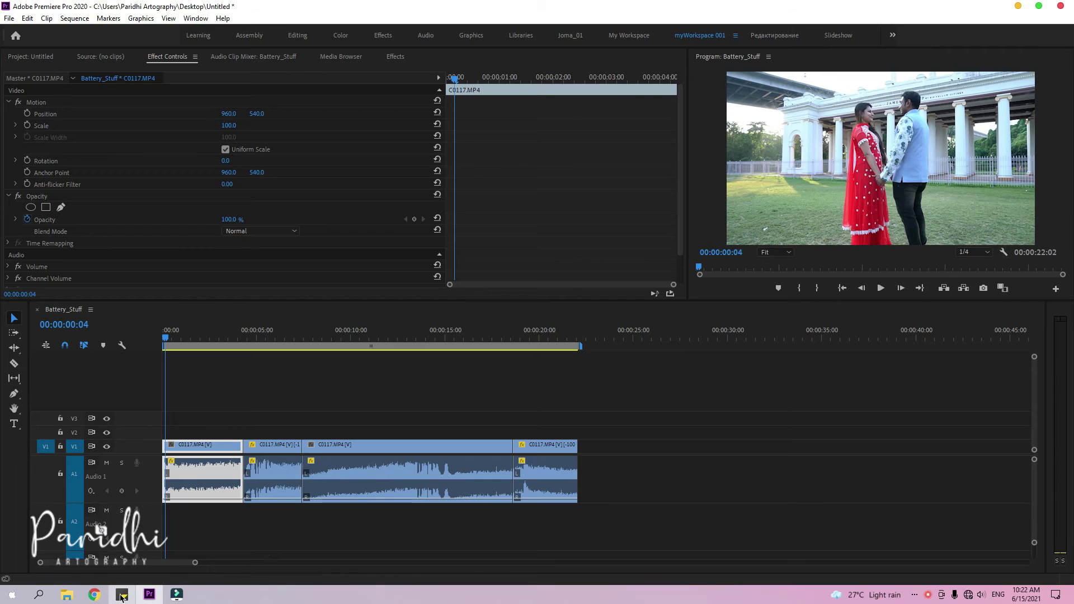
Step: Drag My logo 2020.png from File Explorer onto video track V2
left_click(71, 597)
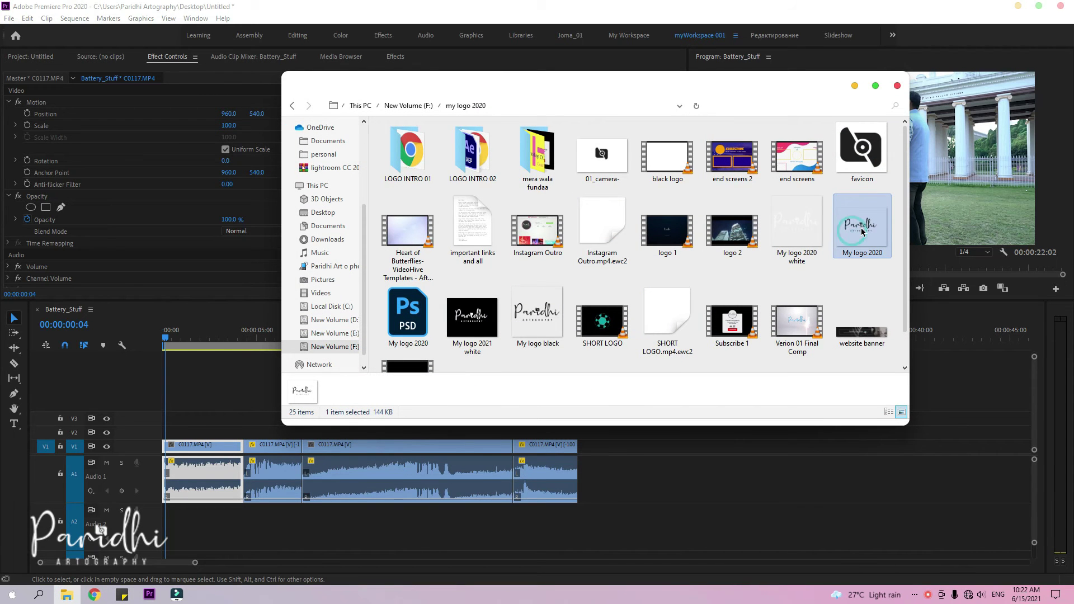
left_click_drag(682, 292, 191, 432)
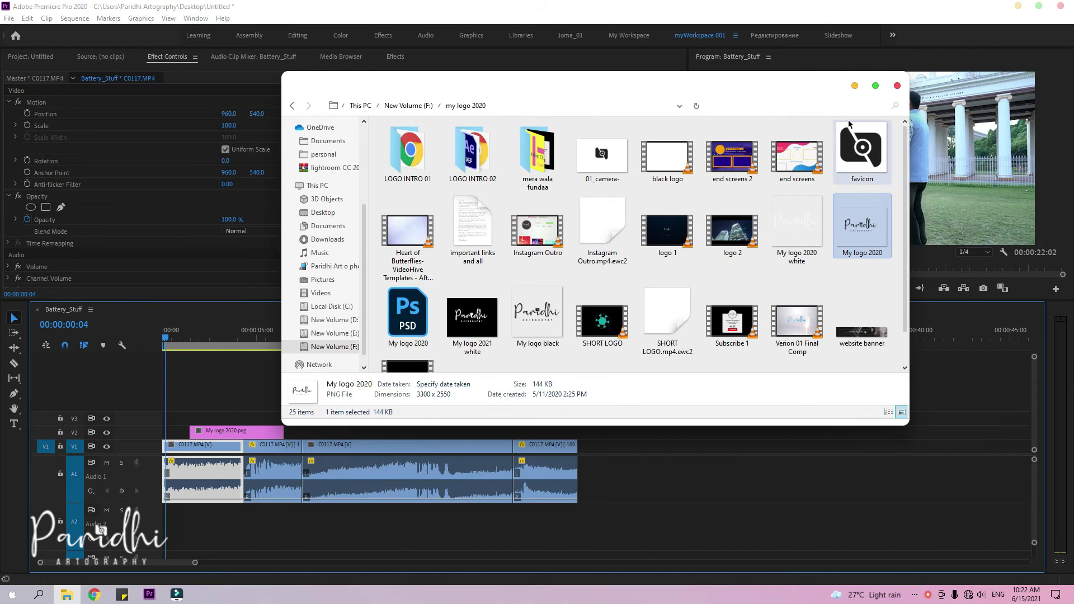
left_click(853, 87)
Step: Stretch the logo clip on V2 from the sequence start to the sequence end
left_click(231, 431)
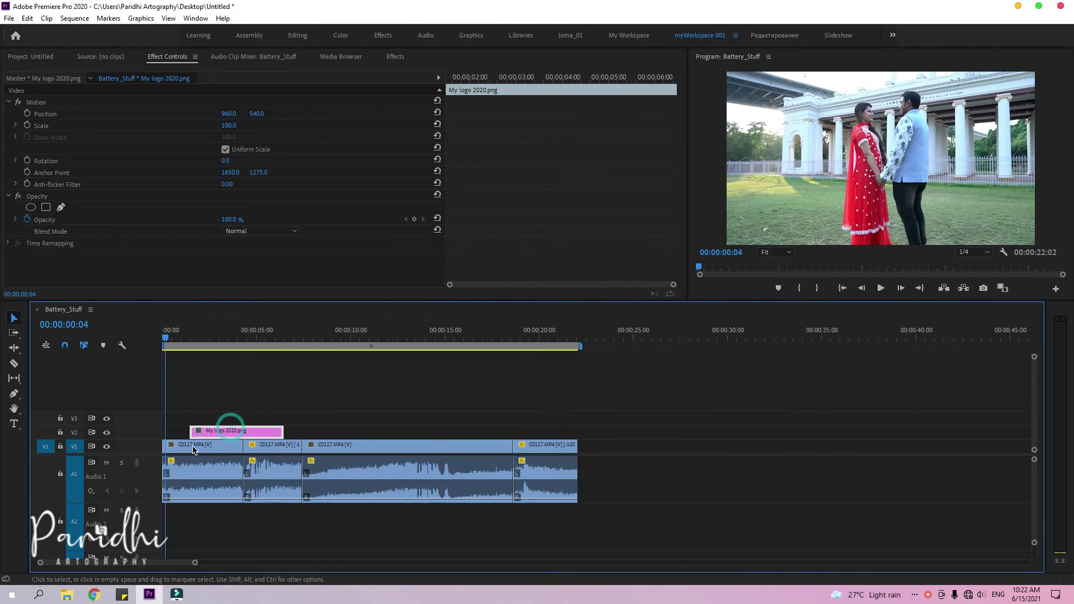
left_click_drag(195, 432, 163, 432)
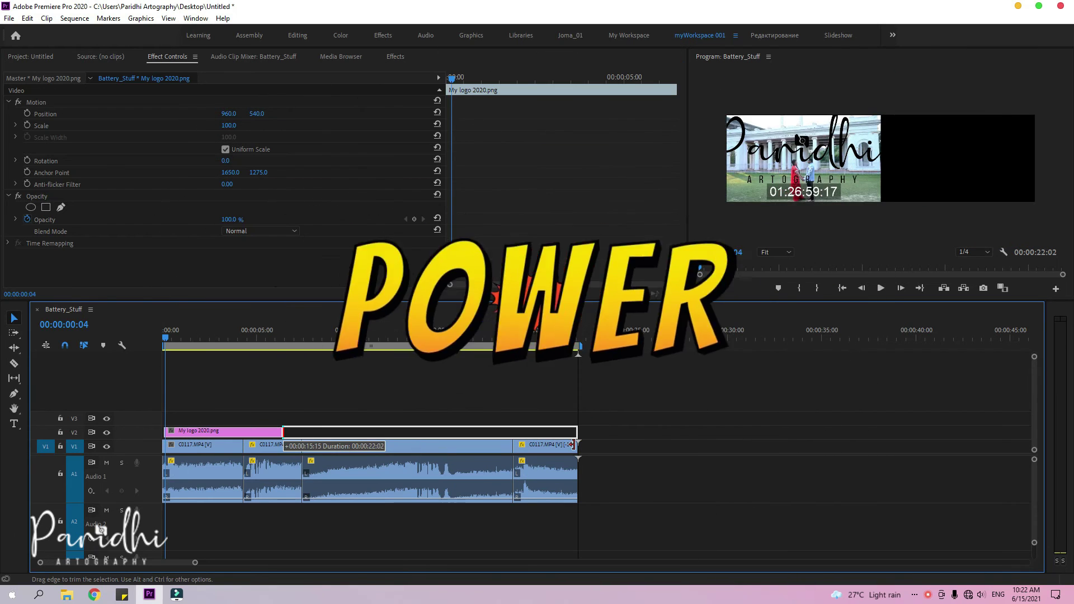
left_click_drag(285, 432, 575, 432)
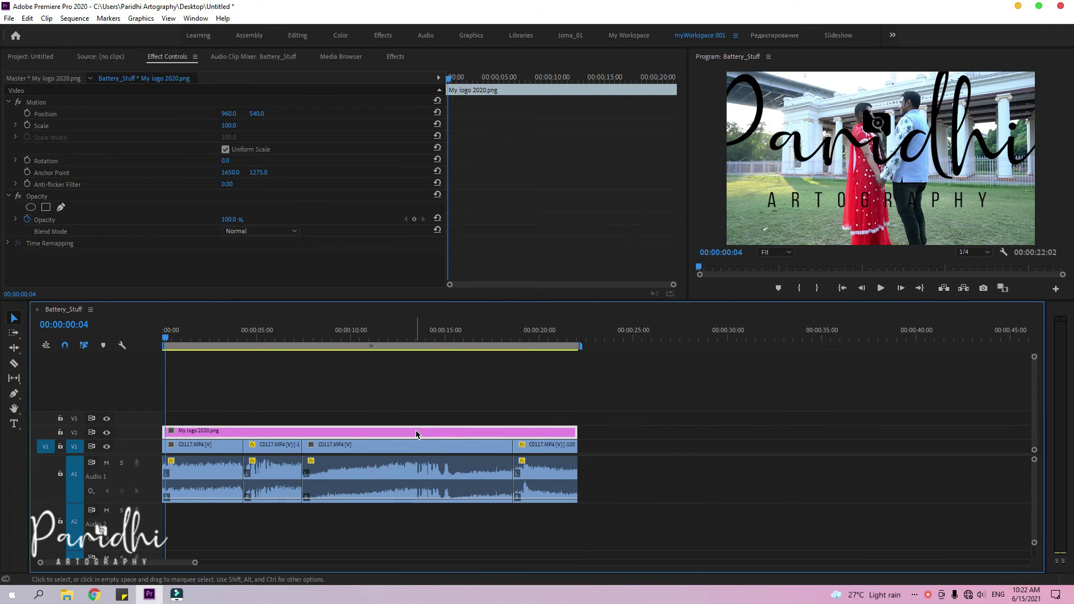
Step: Scale the logo to 20 and move it to position 277, 958 in the bottom-left corner
left_click(361, 336)
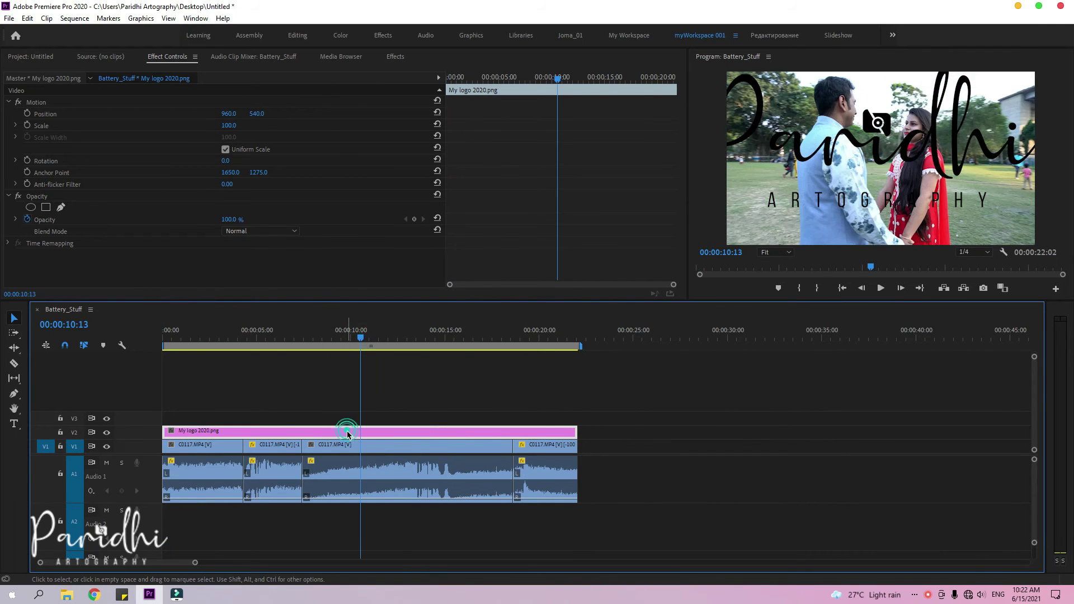
left_click(177, 59)
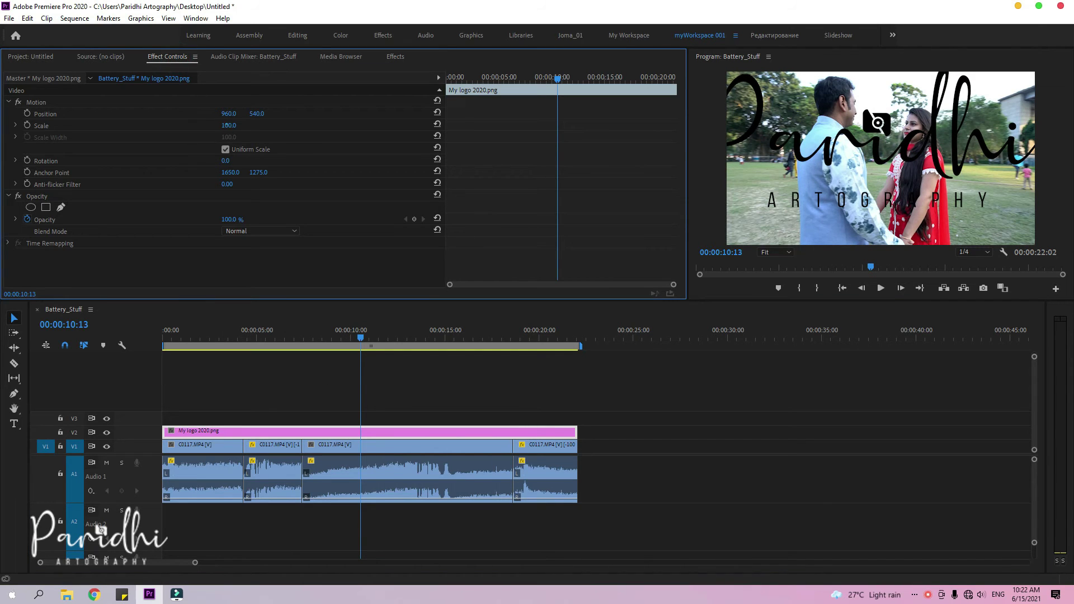
type("20")
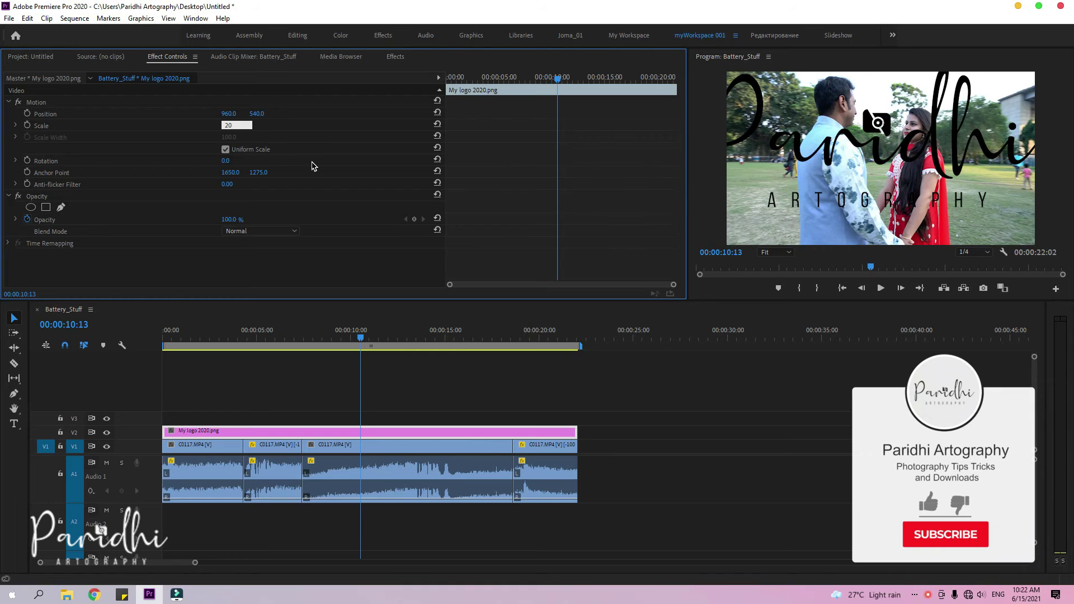
key("Return")
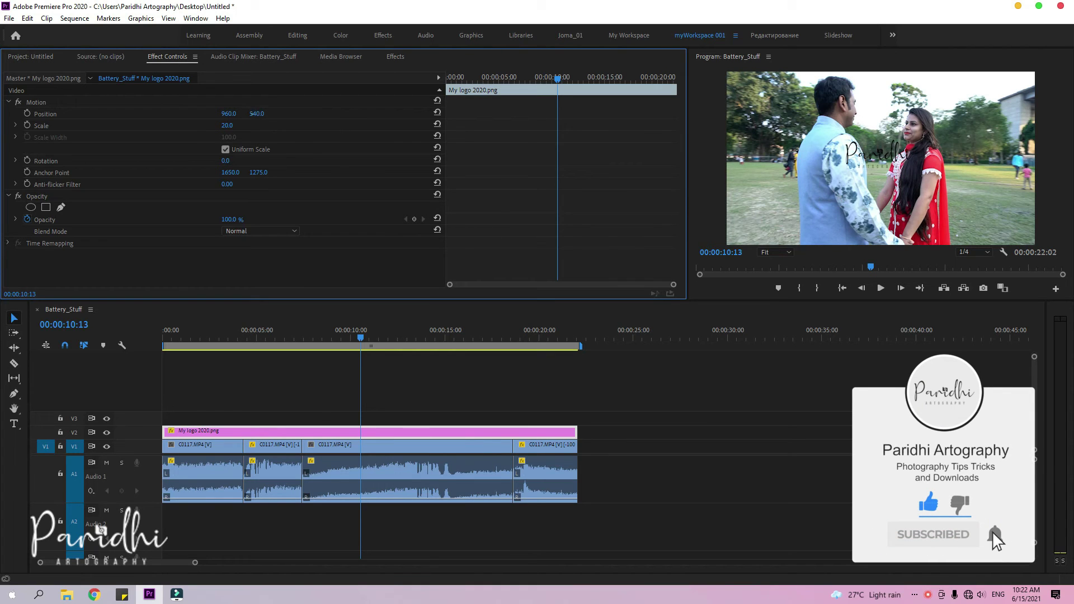
mouse_move(257, 115)
left_mouse_down()
mouse_move(313, 115)
mouse_move(207, 134)
left_mouse_up()
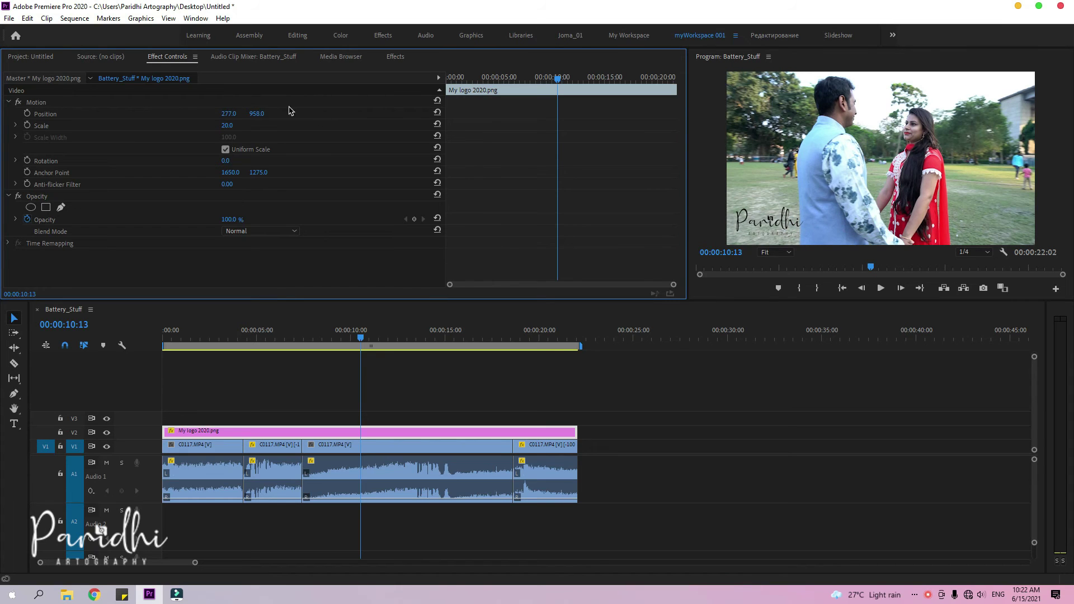
left_click(446, 444)
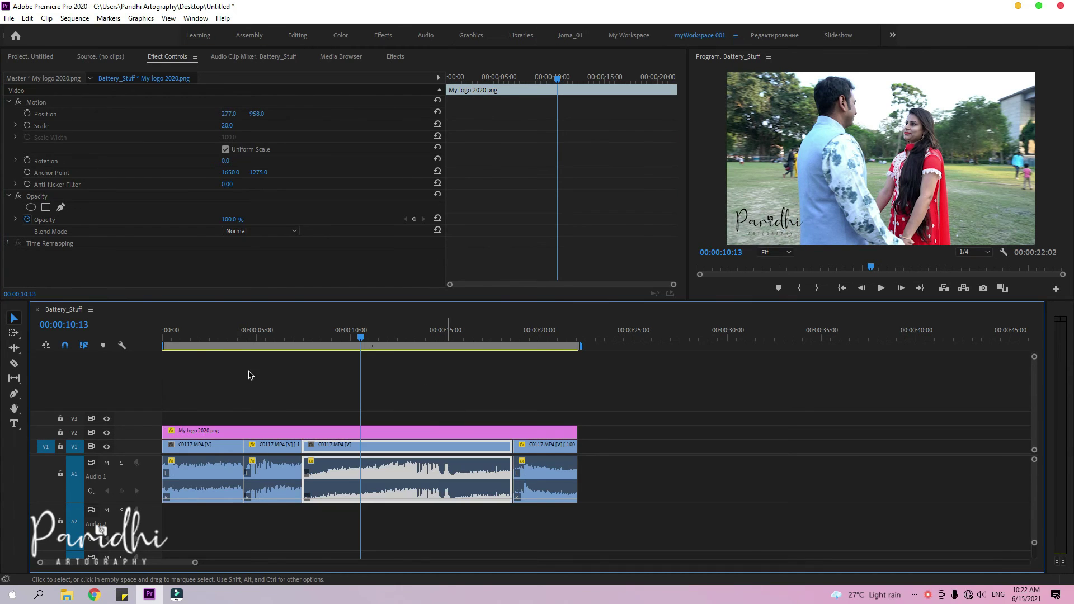
left_click(221, 339)
left_click(226, 339)
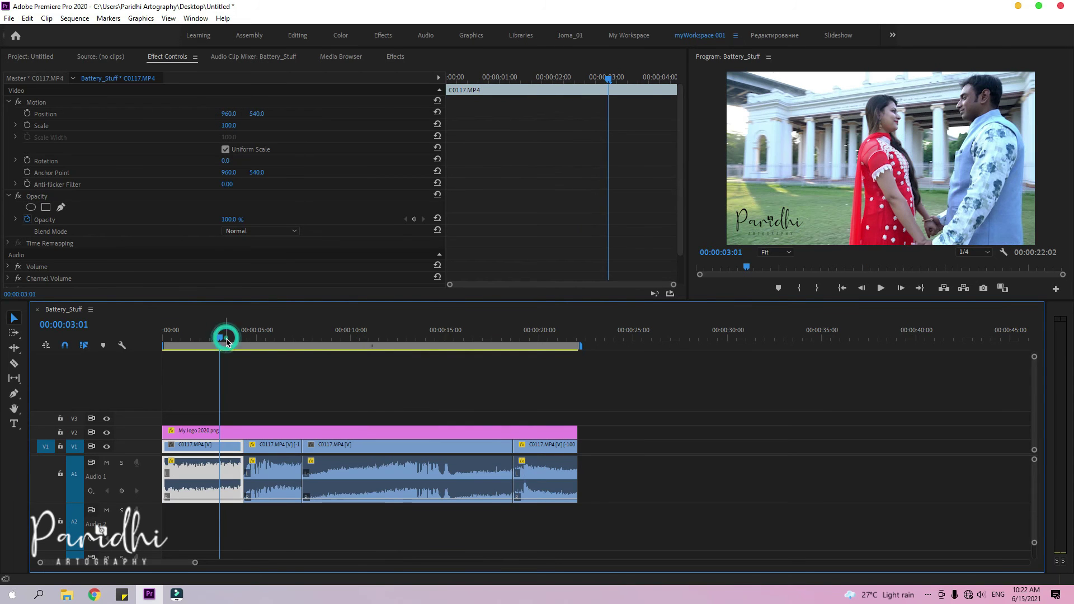
key("space")
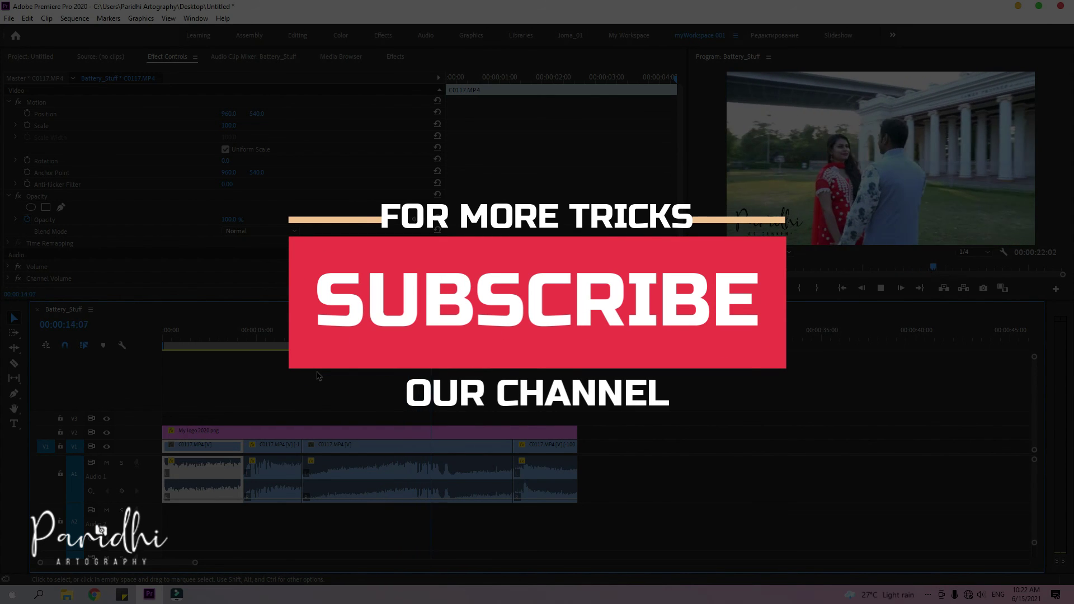
key("space")
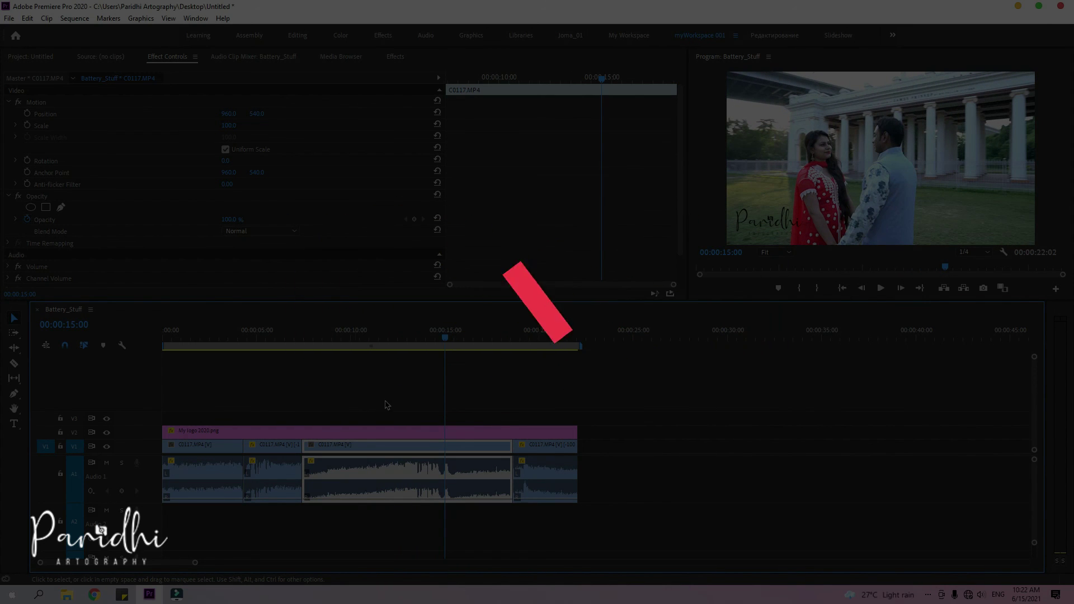